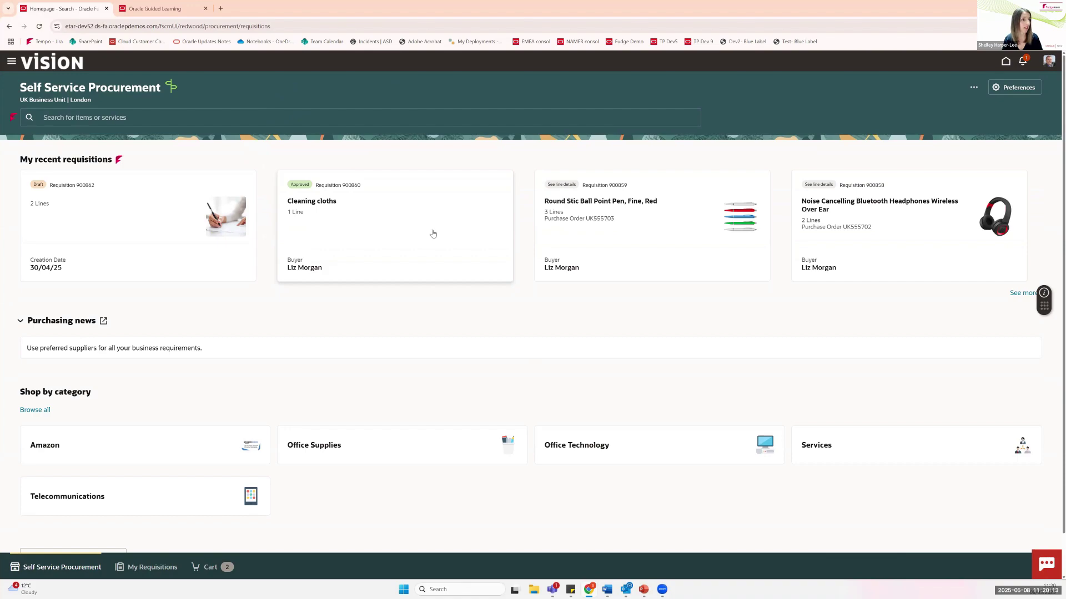
Search the catalogue for pens and compare the results in table view and card view
{"action": "left_click", "coordinate": [129, 117]}
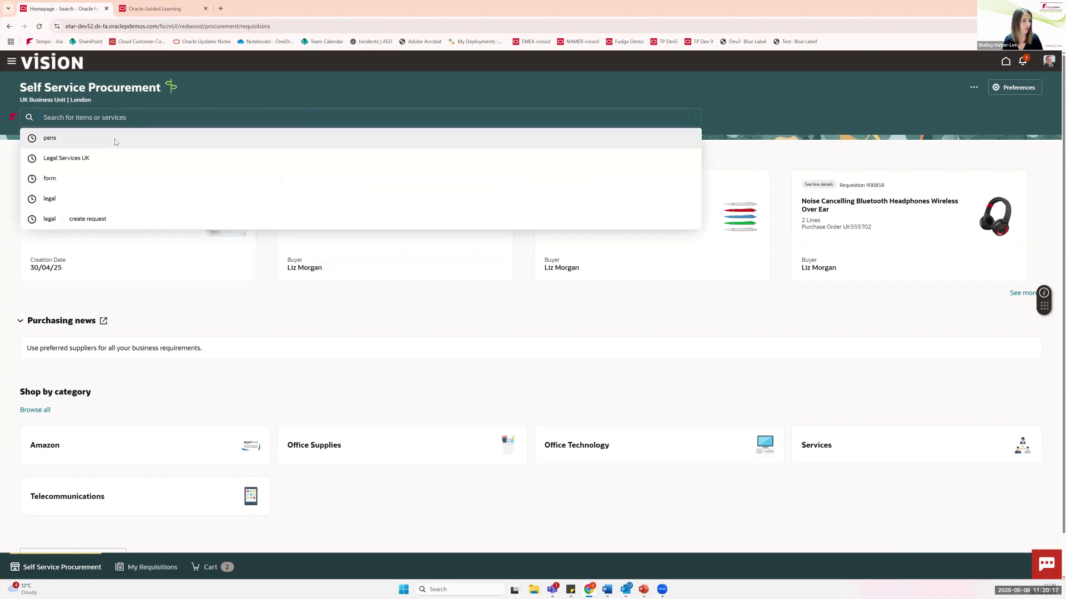
{"action": "left_click", "coordinate": [114, 142]}
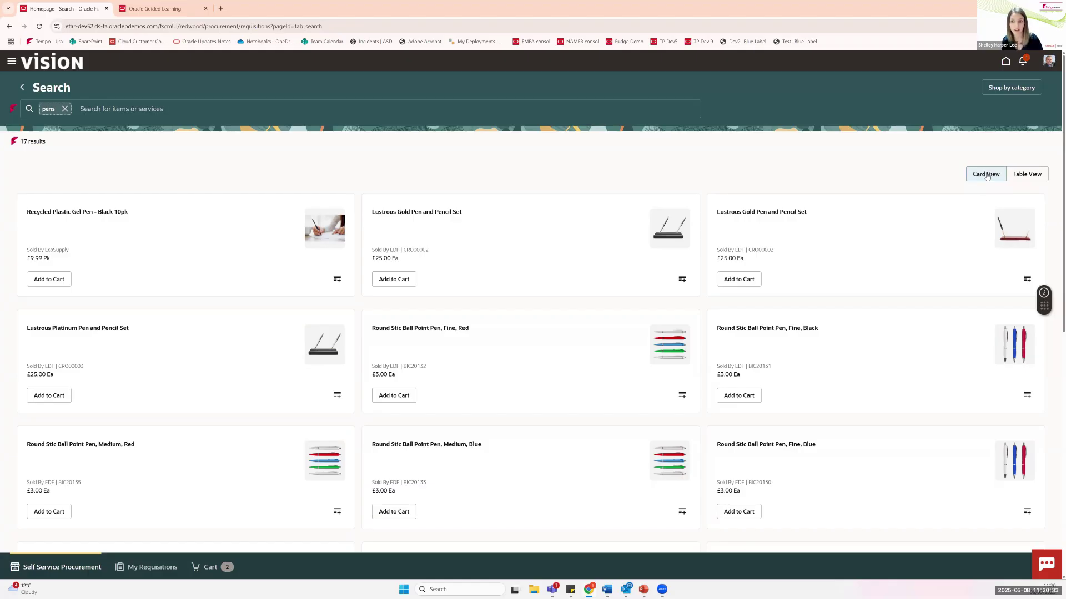
{"action": "left_click", "coordinate": [1031, 176]}
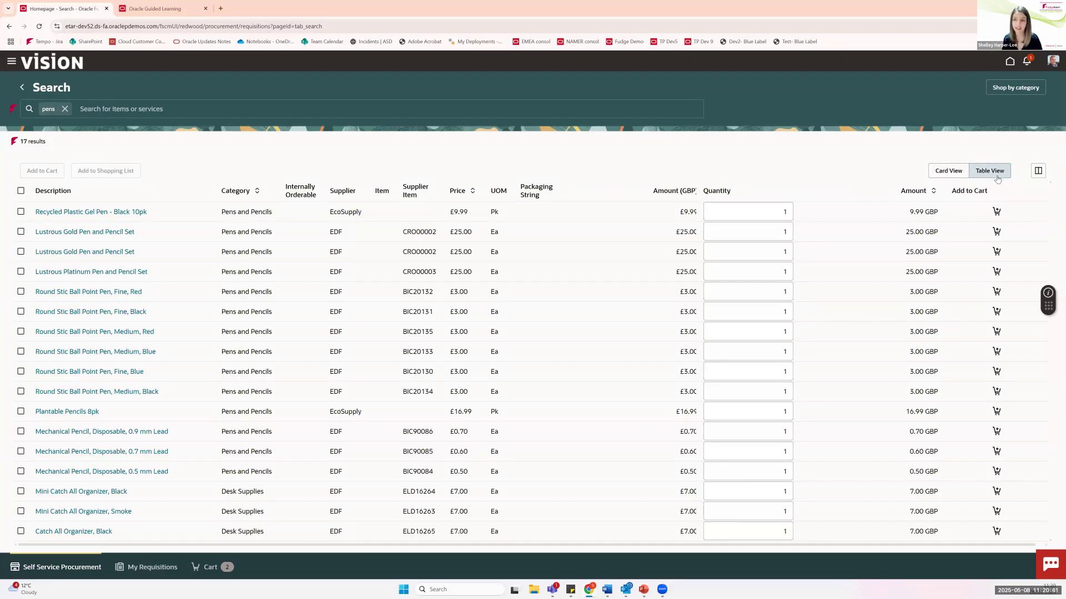
{"action": "left_click", "coordinate": [951, 173]}
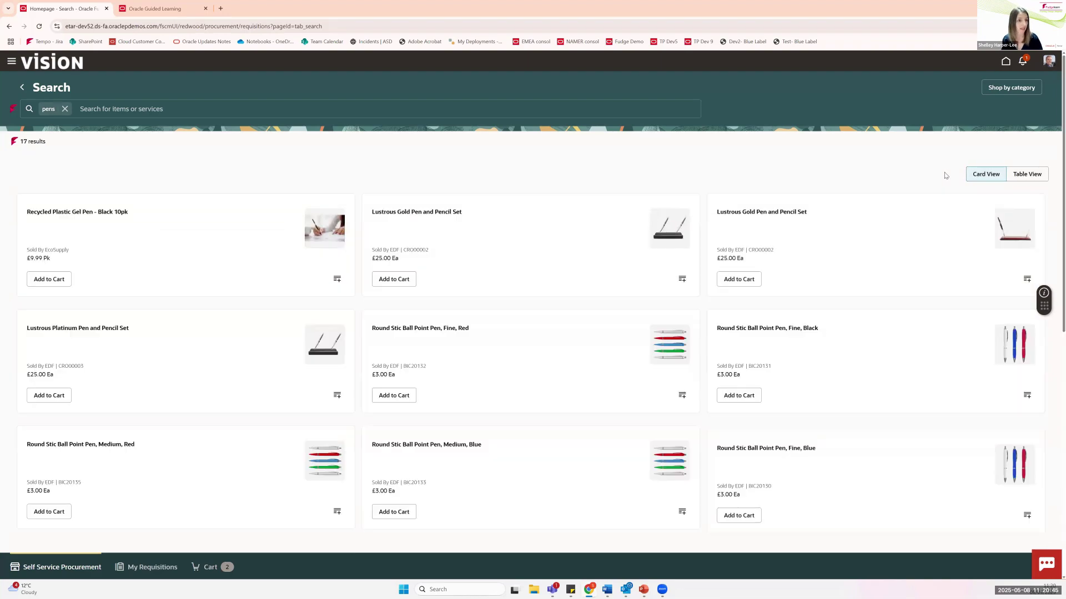
Set the preferences to show the table view for the cart, viewing the cart before and after the change
{"action": "left_click", "coordinate": [208, 568]}
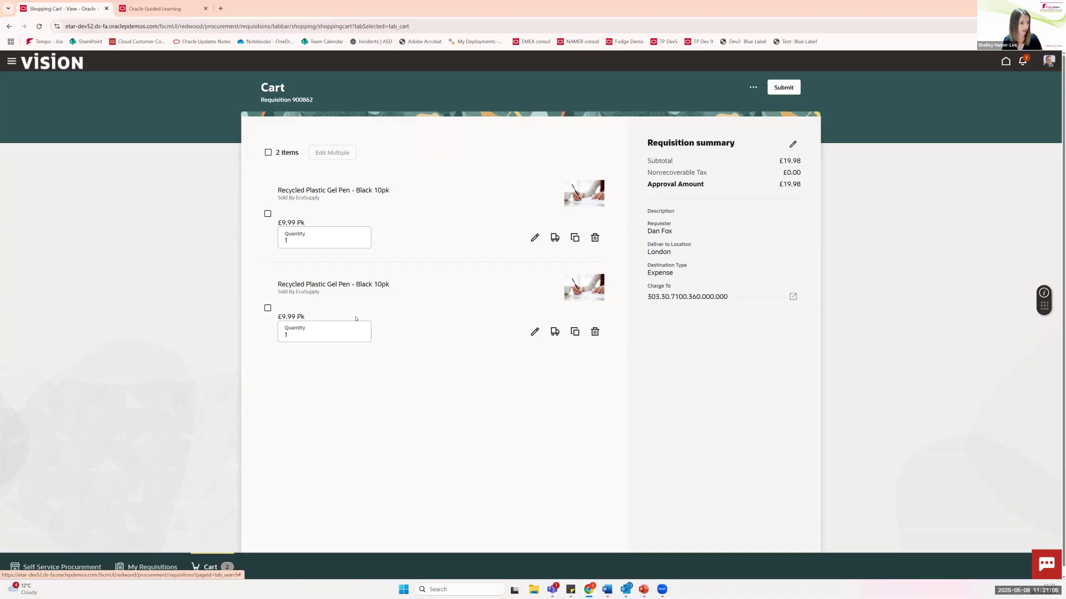
{"action": "left_click", "coordinate": [59, 563]}
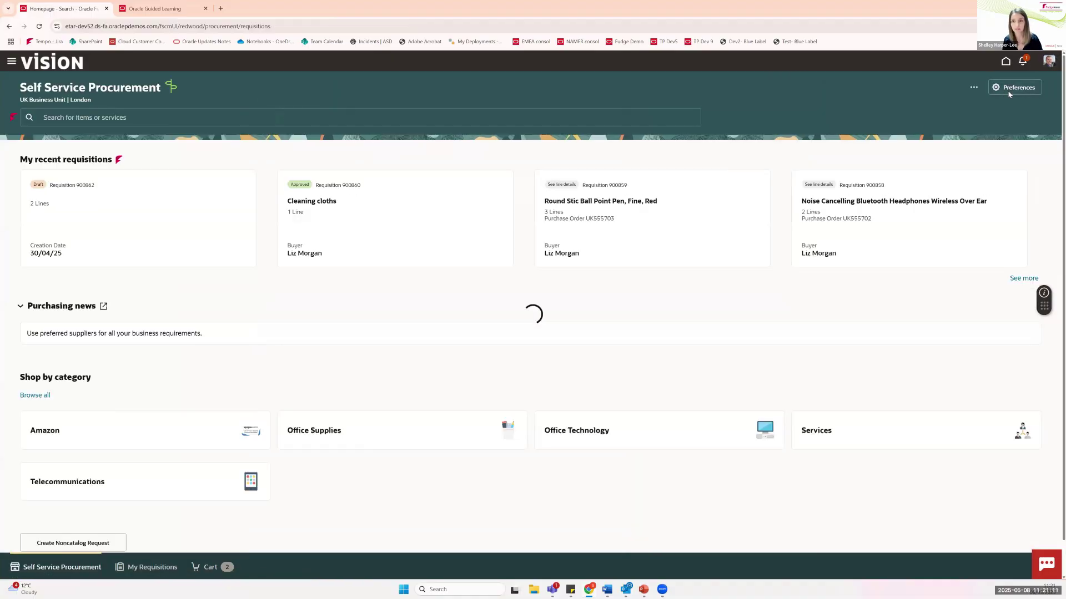
{"action": "left_click", "coordinate": [1008, 92]}
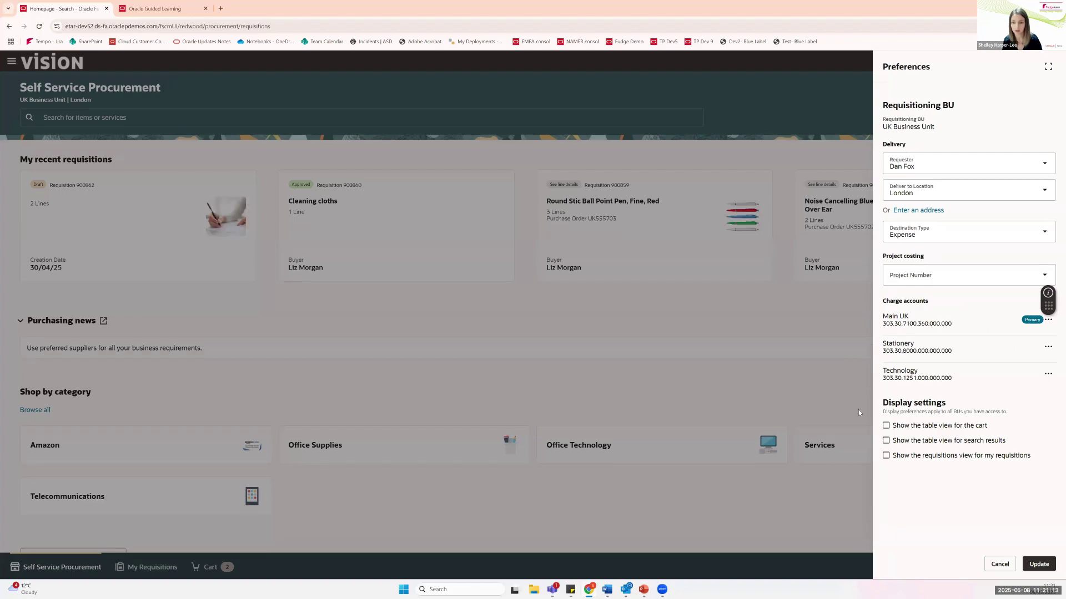
{"action": "scroll", "coordinate": [858, 410], "scroll_direction": "down", "scroll_amount": 1}
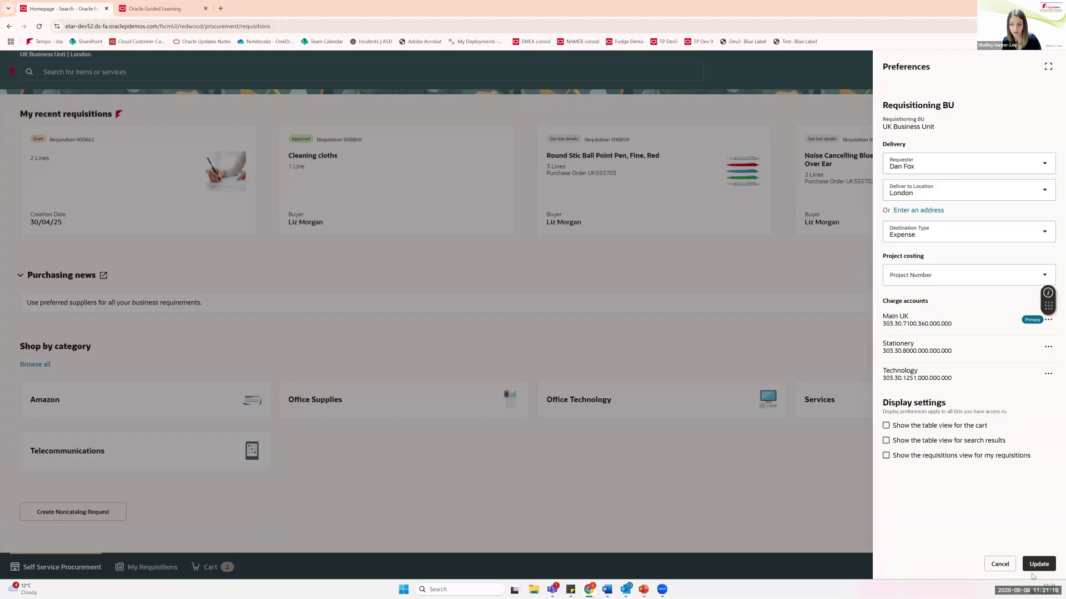
{"action": "left_click", "coordinate": [886, 425]}
{"action": "left_click", "coordinate": [1038, 564]}
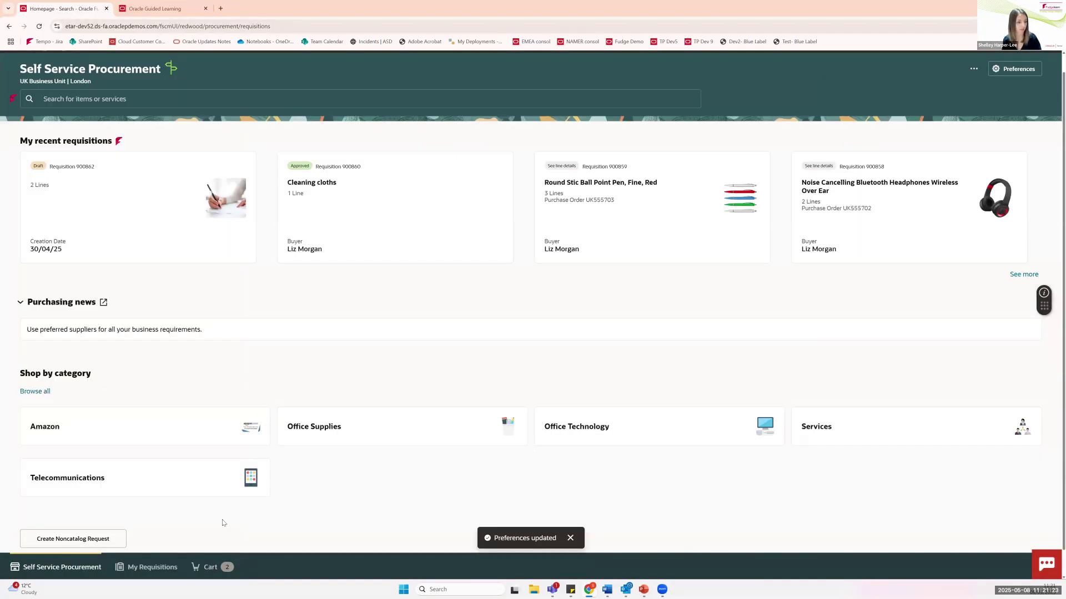
{"action": "left_click", "coordinate": [206, 568]}
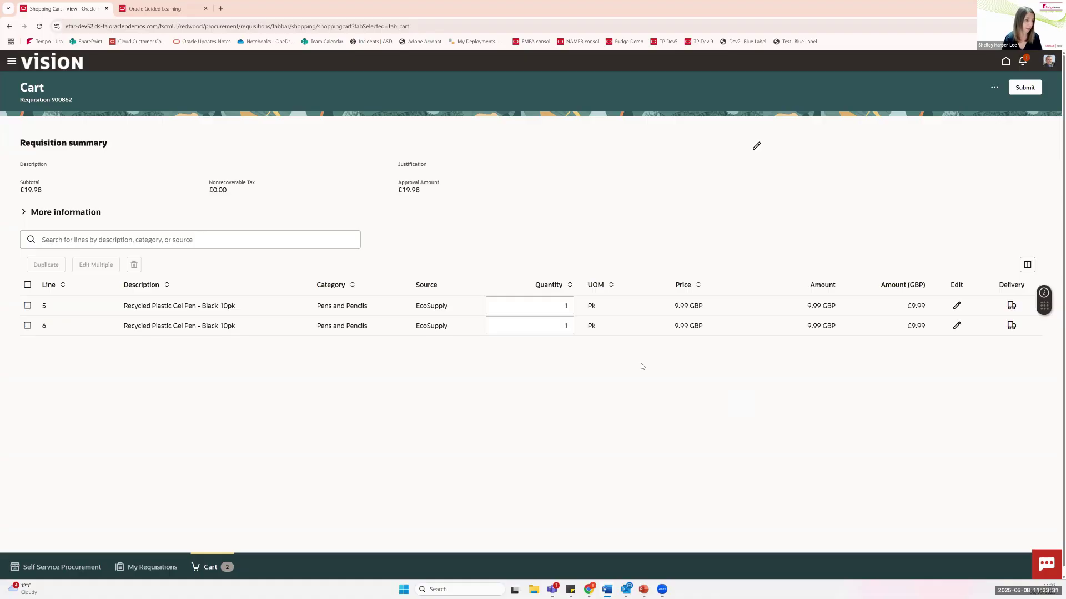
Search for pens again from Self Service Procurement, show the results in table view and review the column customization options
{"action": "left_click", "coordinate": [66, 567]}
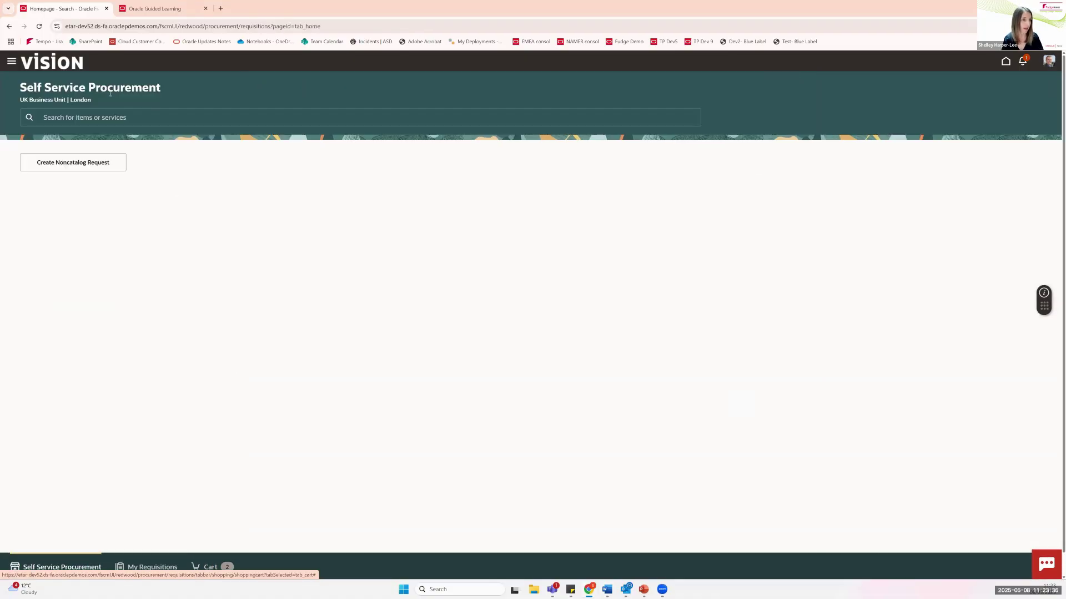
{"action": "left_click", "coordinate": [103, 118]}
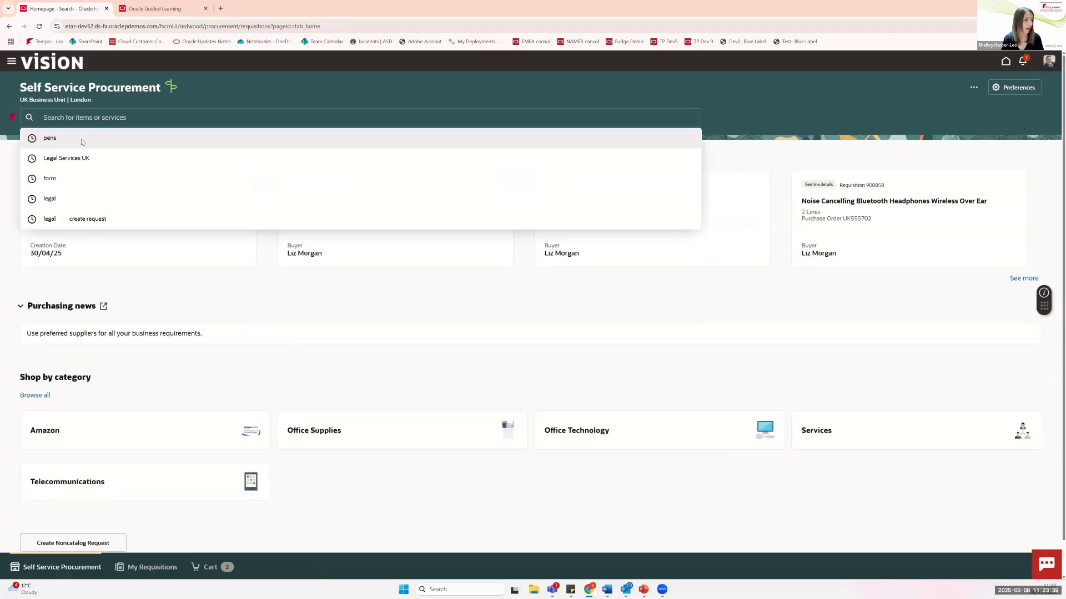
{"action": "left_click", "coordinate": [82, 142]}
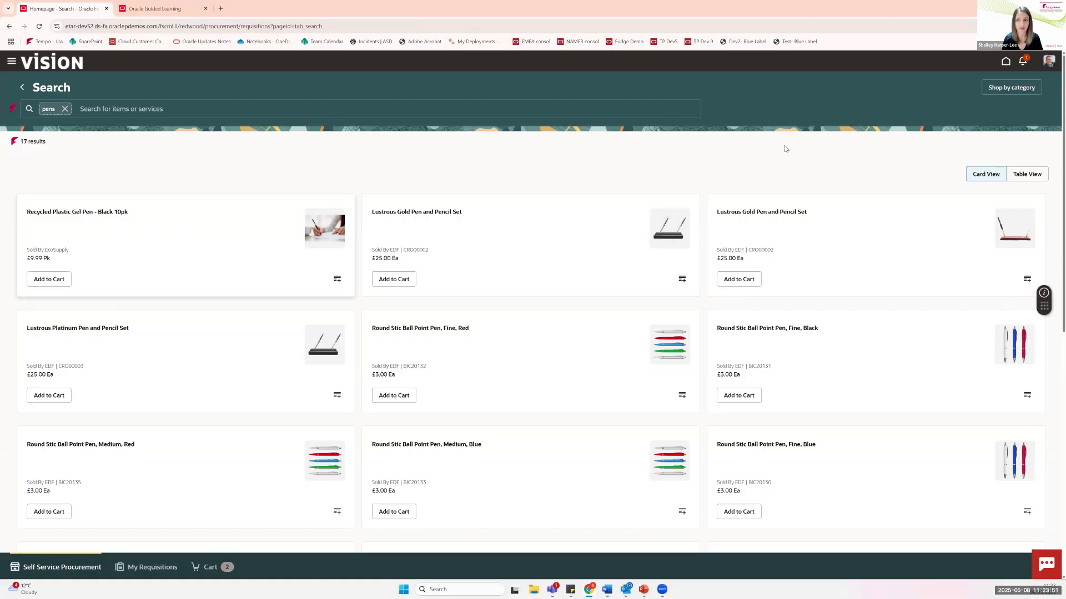
{"action": "left_click", "coordinate": [1021, 175]}
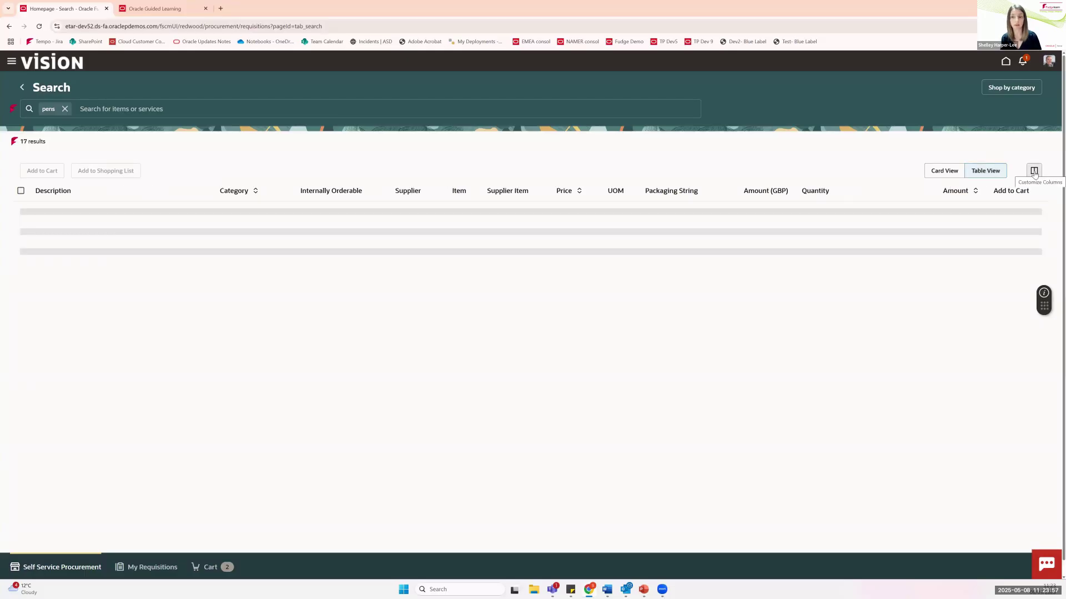
{"action": "left_click", "coordinate": [1034, 172]}
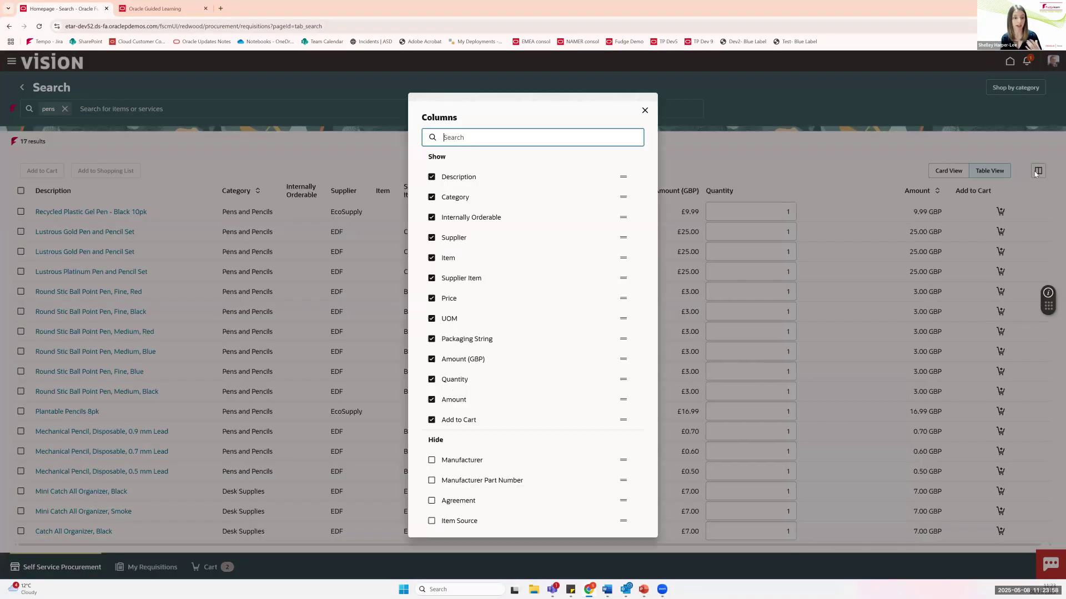
{"action": "left_click", "coordinate": [644, 110]}
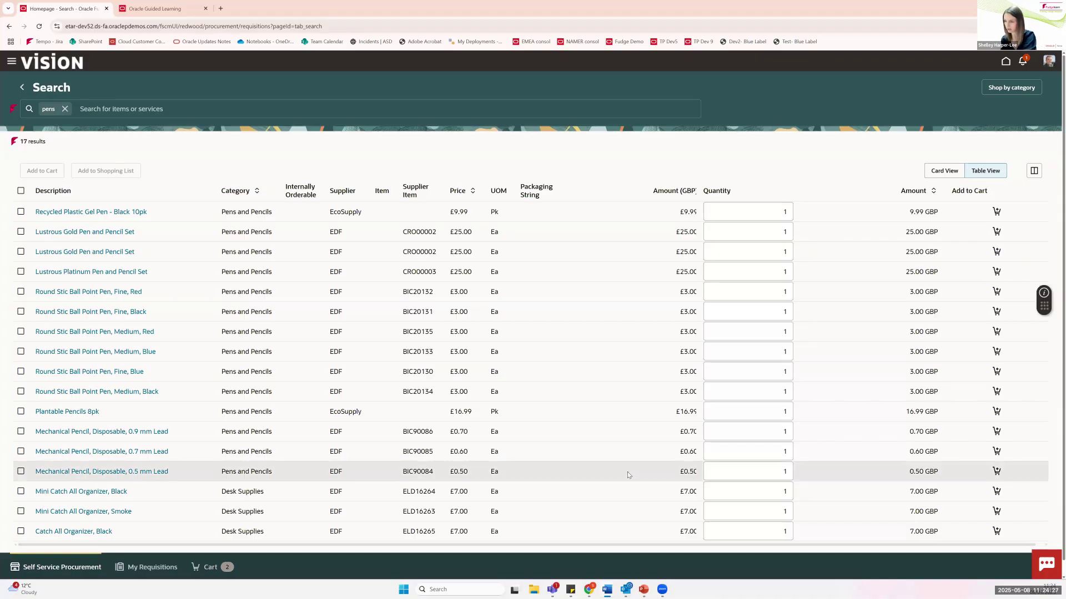
Switch to the presentation, advance to the slide "Solution 1- Guide the user", and return to the procurement site
{"action": "key", "text": "alt+Tab"}
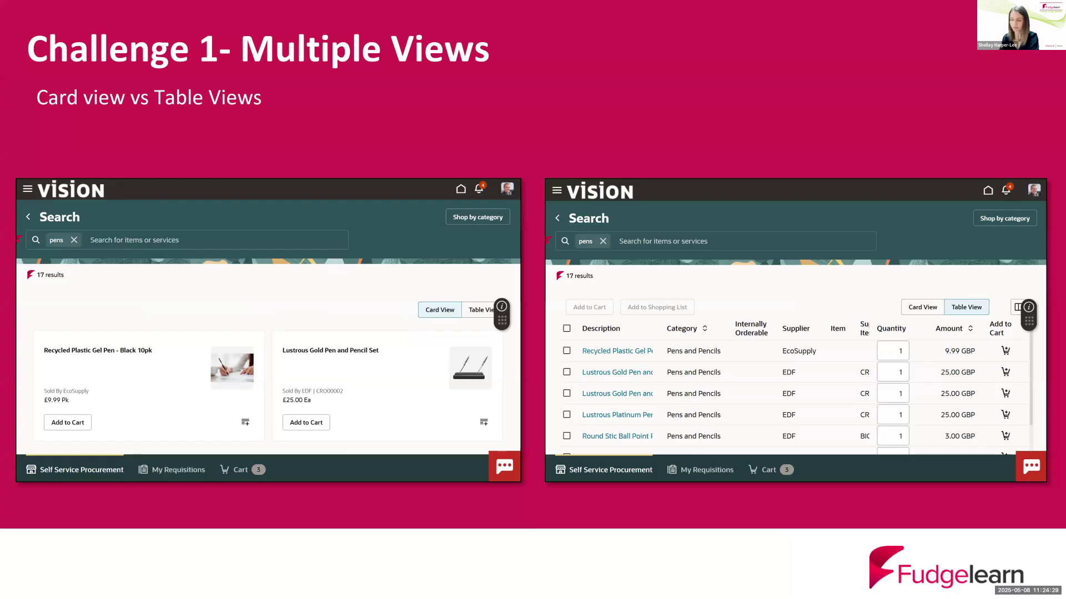
{"action": "key", "text": "Right"}
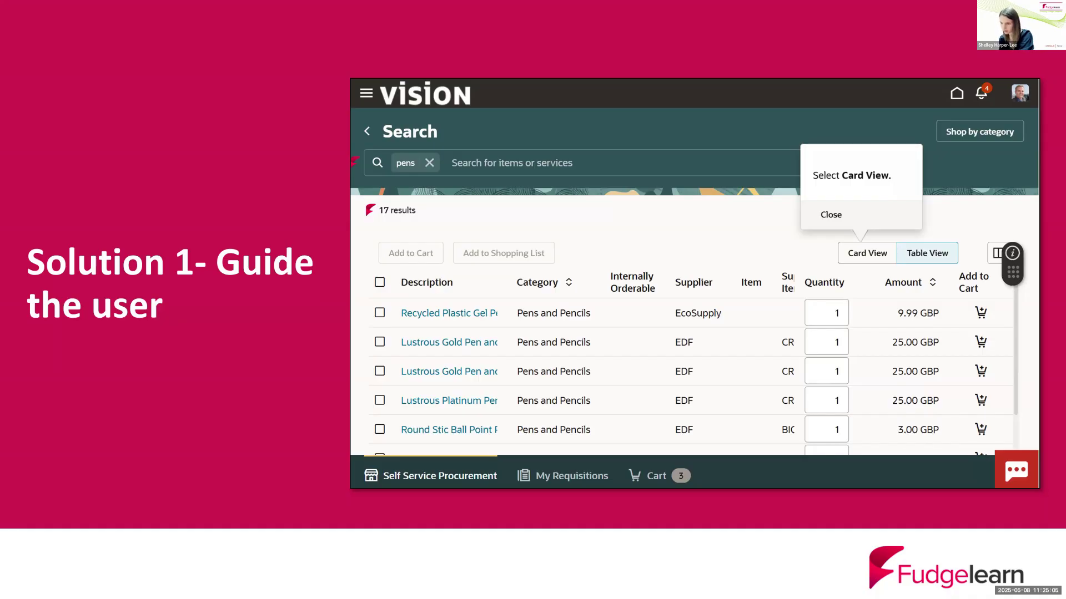
{"action": "key", "text": "alt+Tab"}
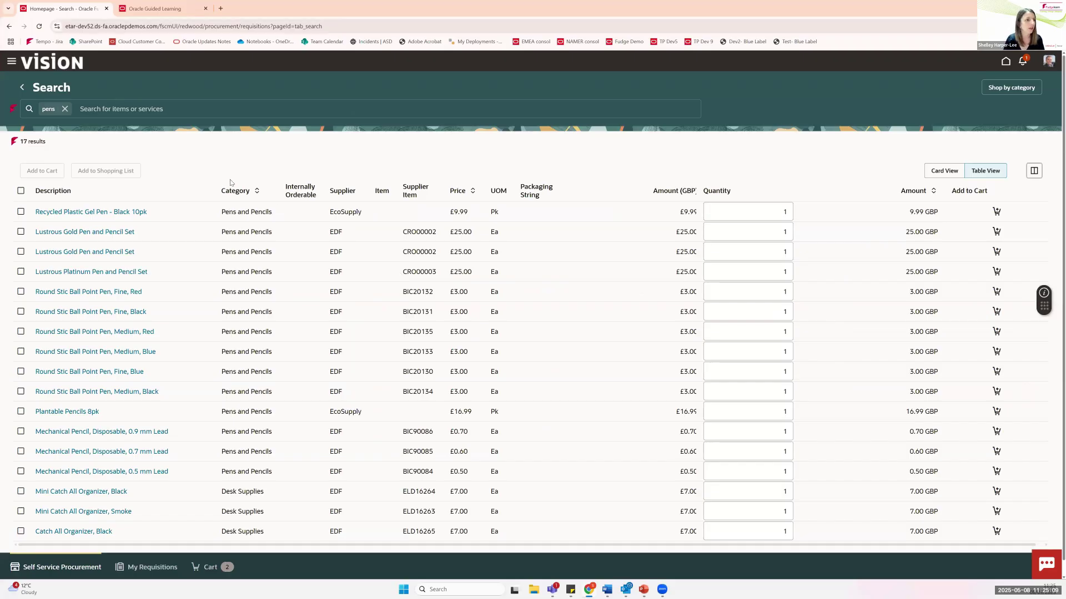
Clear the pens search and launch the "Tips & Tricks- Create a Catalogue Req..." guide in Oracle Guided Learning from the Self Service Procurement home page
{"action": "left_click", "coordinate": [66, 110]}
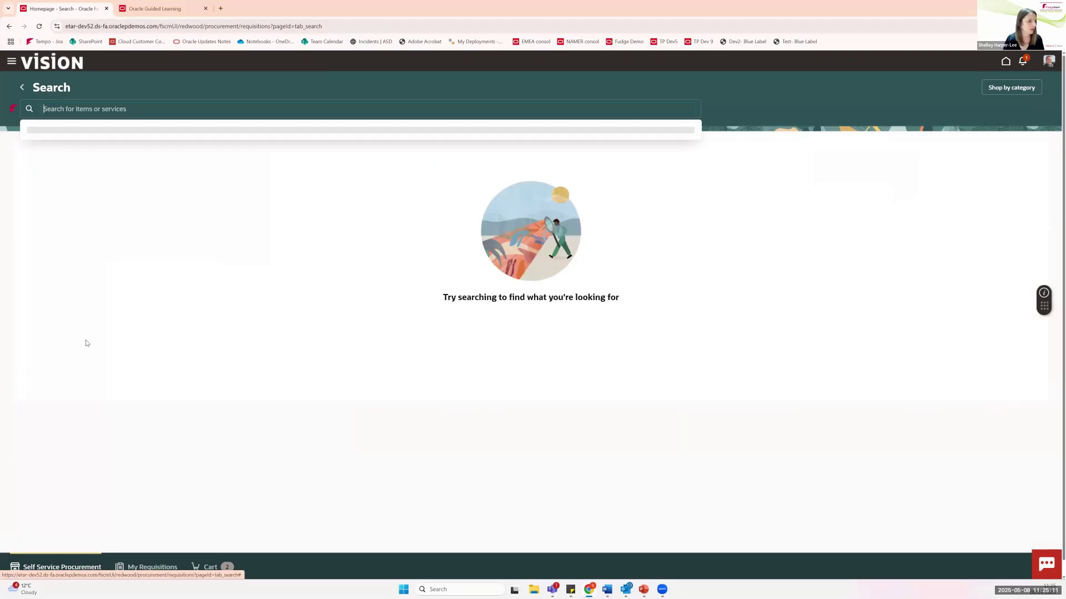
{"action": "left_click", "coordinate": [116, 116]}
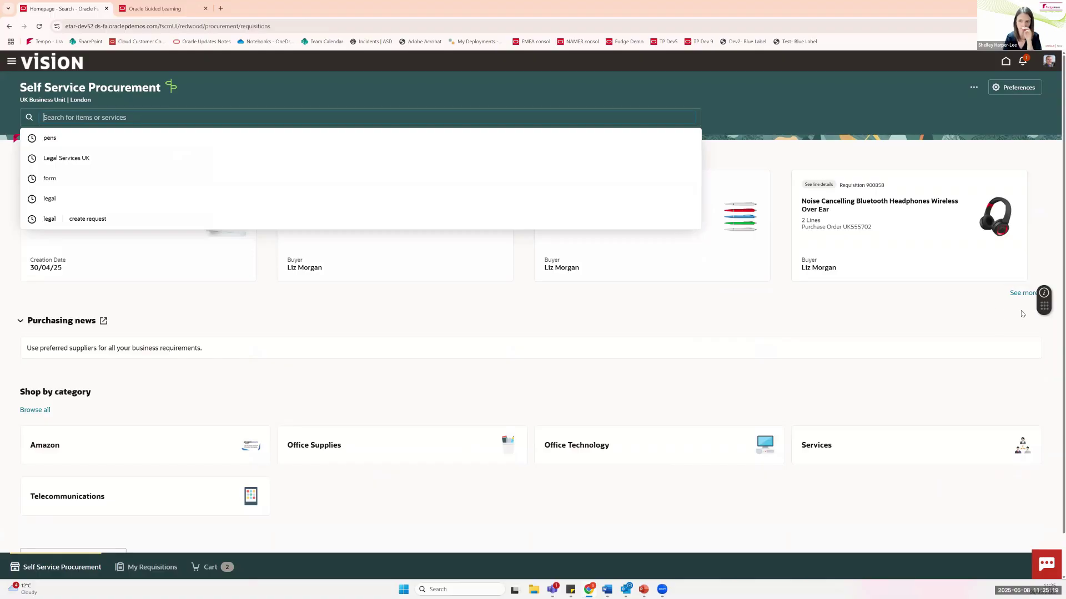
{"action": "left_click", "coordinate": [1043, 293]}
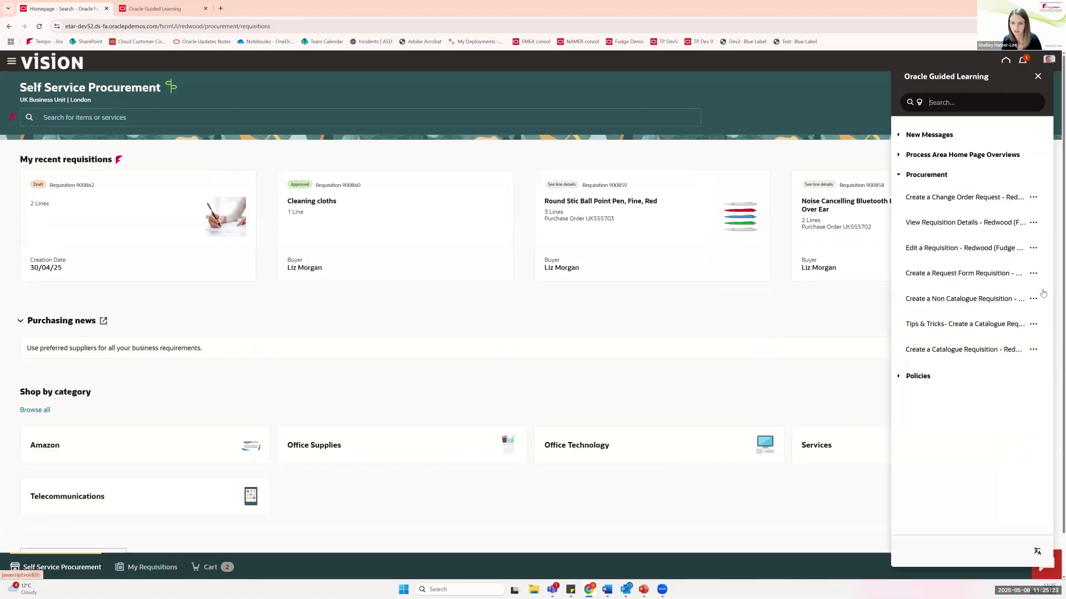
{"action": "left_click", "coordinate": [977, 324]}
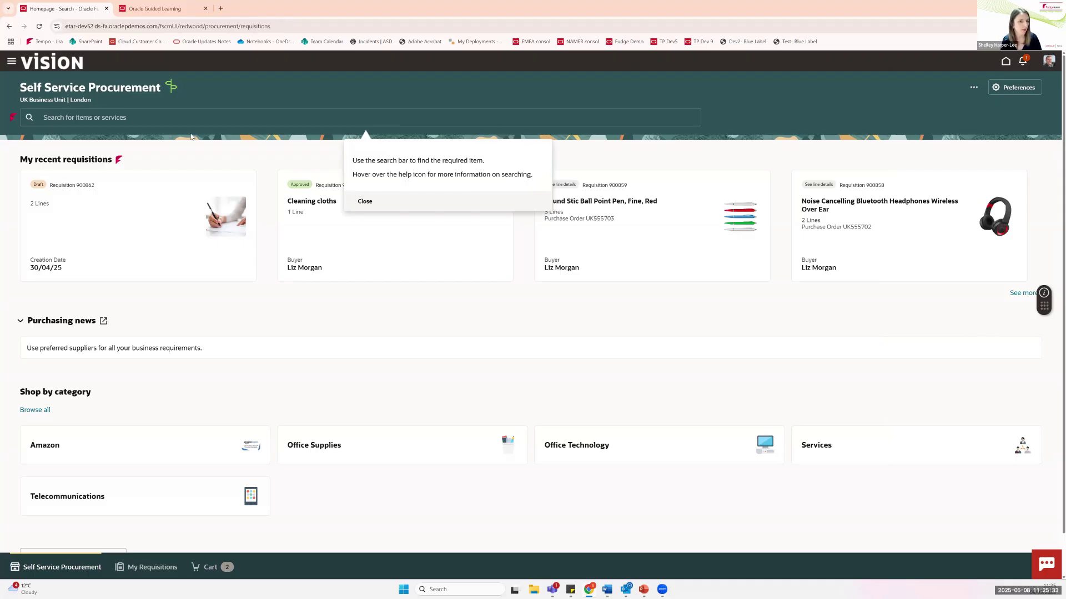
Follow the guide by searching for pens and changing the results to card view
{"action": "left_click", "coordinate": [111, 117]}
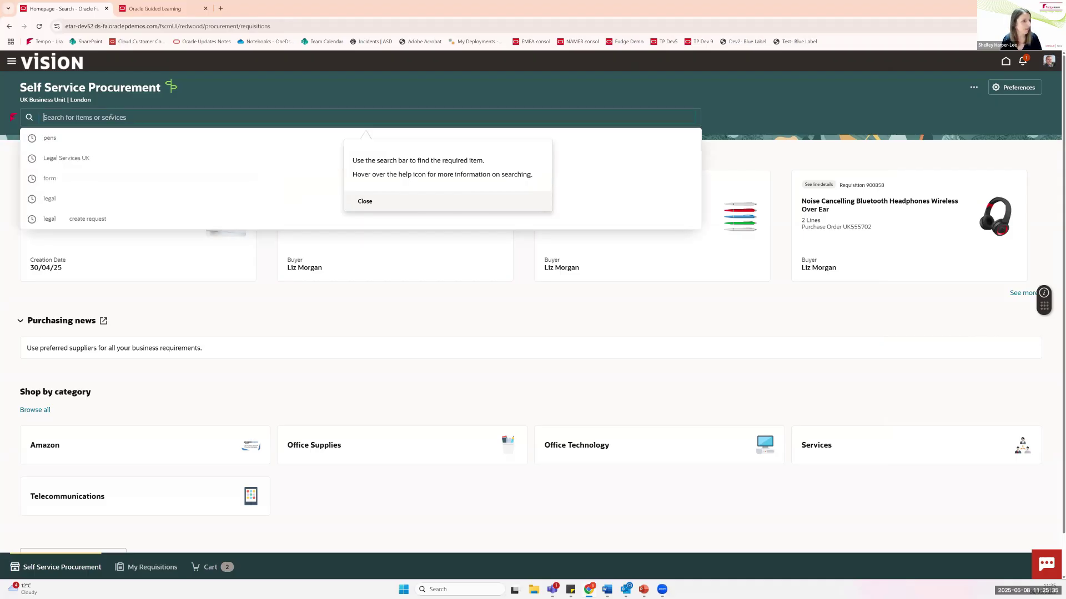
{"action": "left_click", "coordinate": [82, 144]}
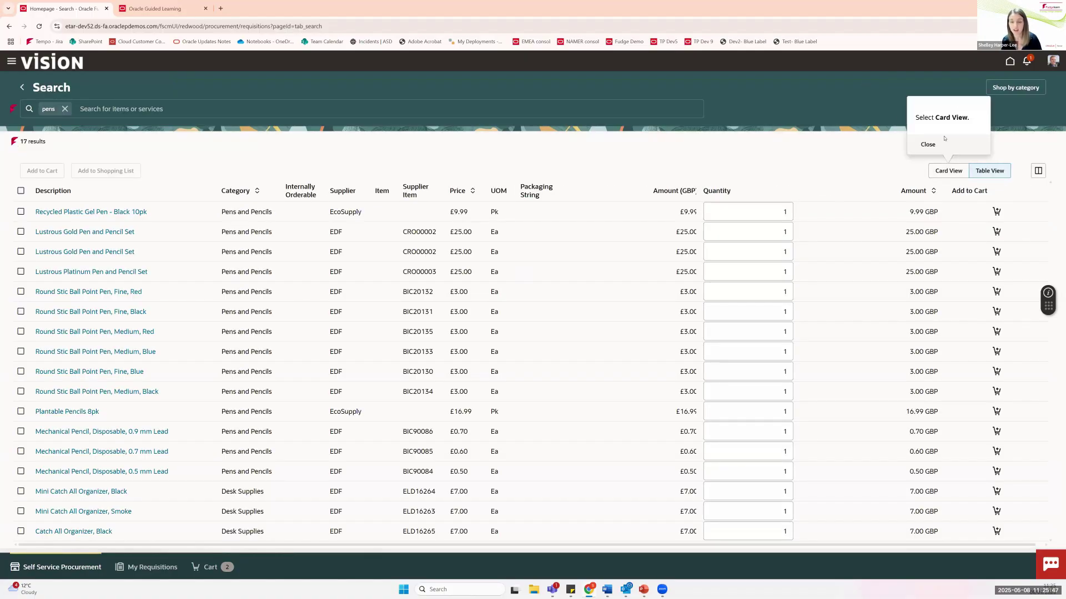
{"action": "left_click", "coordinate": [944, 173]}
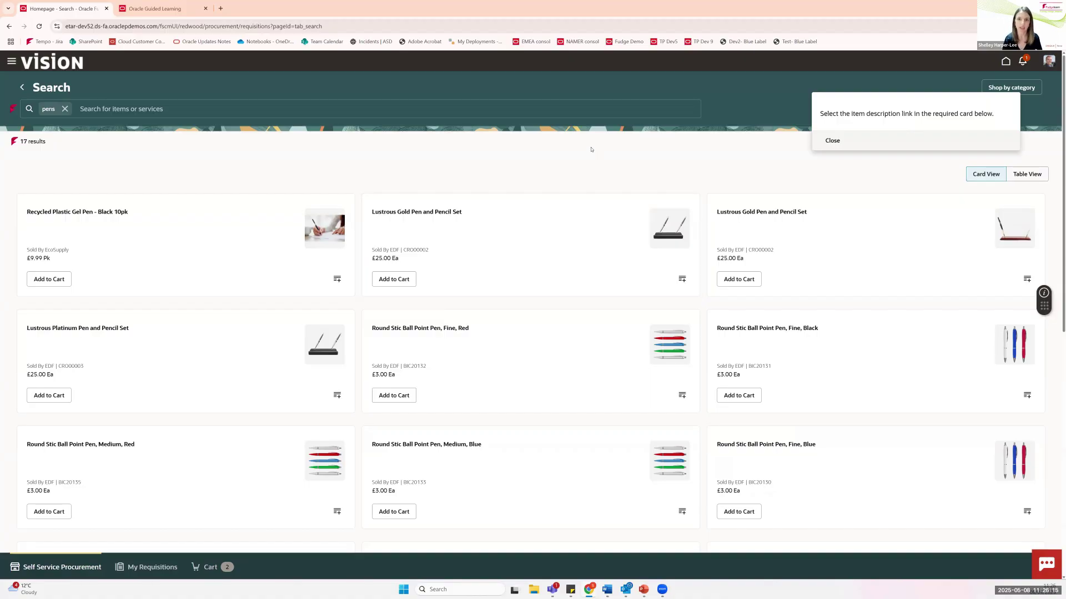
Clear the pens search and repeat it to view the guide's tip when results are already in card view
{"action": "left_click", "coordinate": [65, 109]}
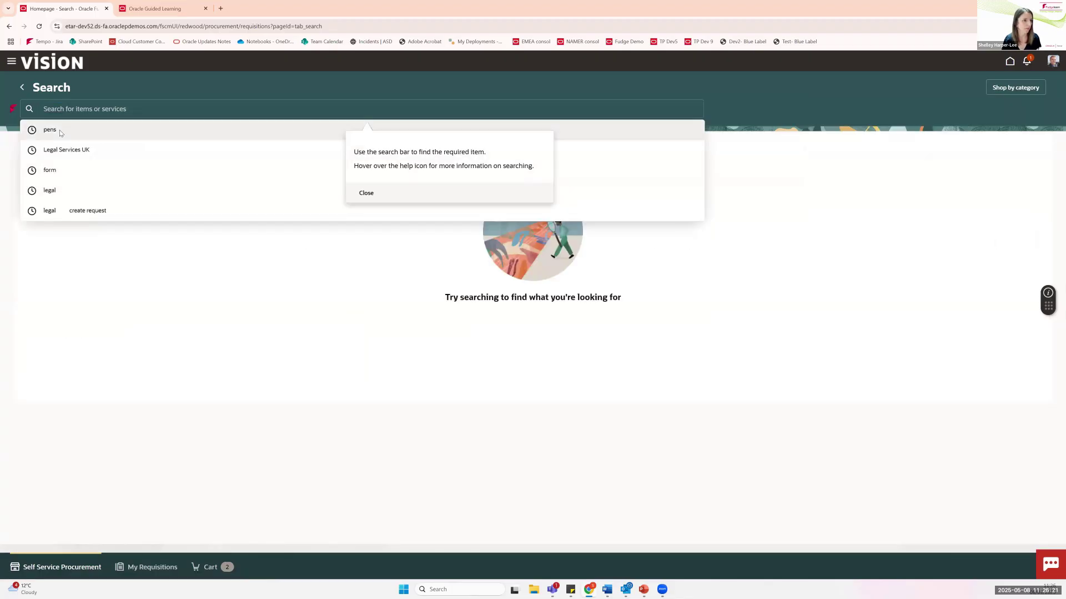
{"action": "left_click", "coordinate": [50, 130]}
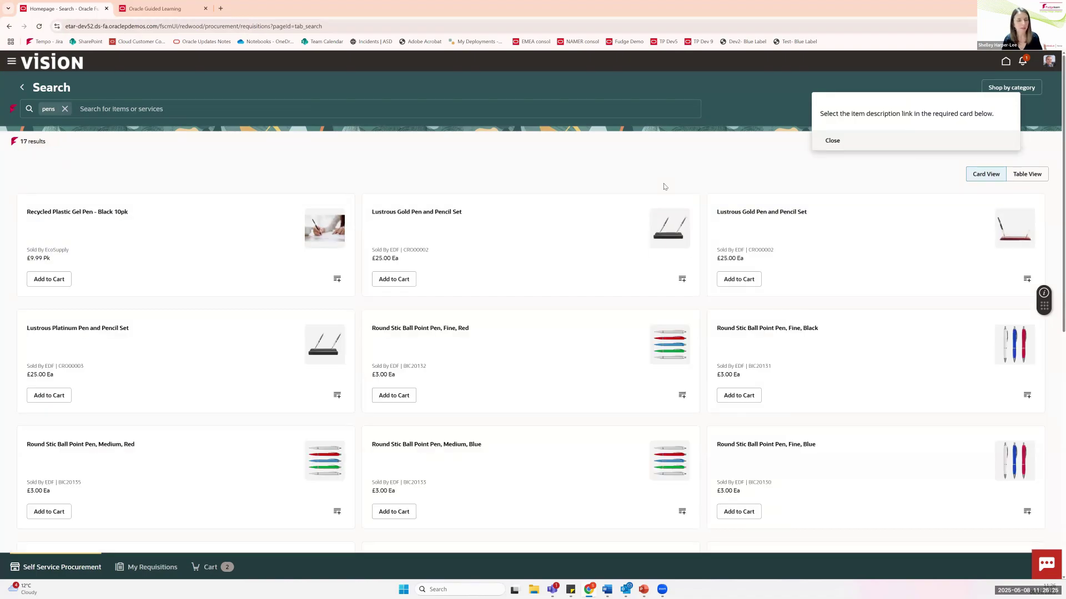
{"action": "left_click", "coordinate": [982, 174]}
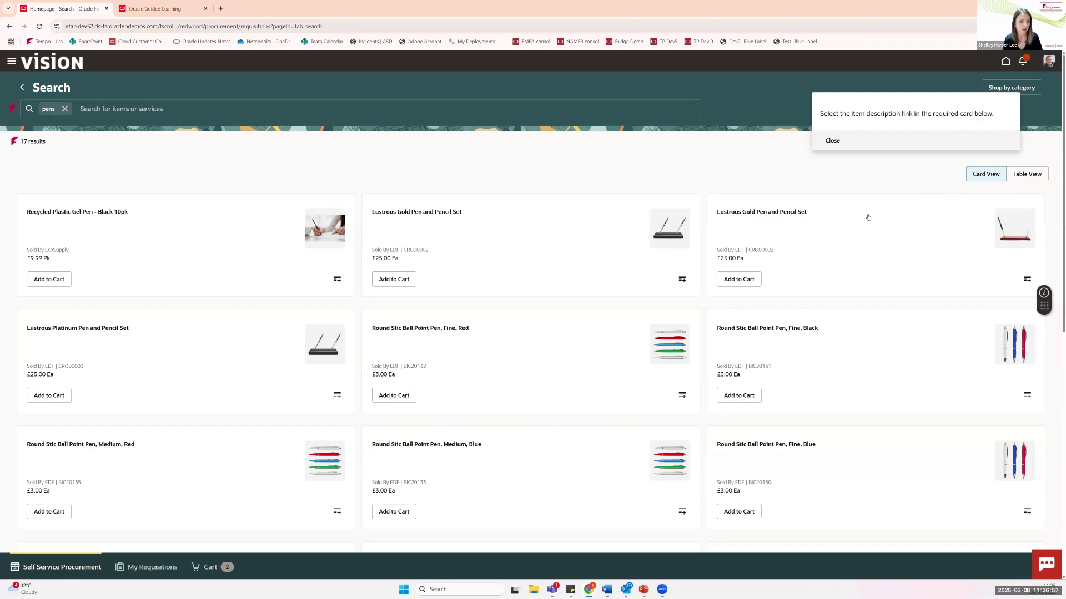
Switch to the presentation, advance to the slide on Multi-tip steps, and return to the guided pens results
{"action": "mouse_move", "coordinate": [643, 588]}
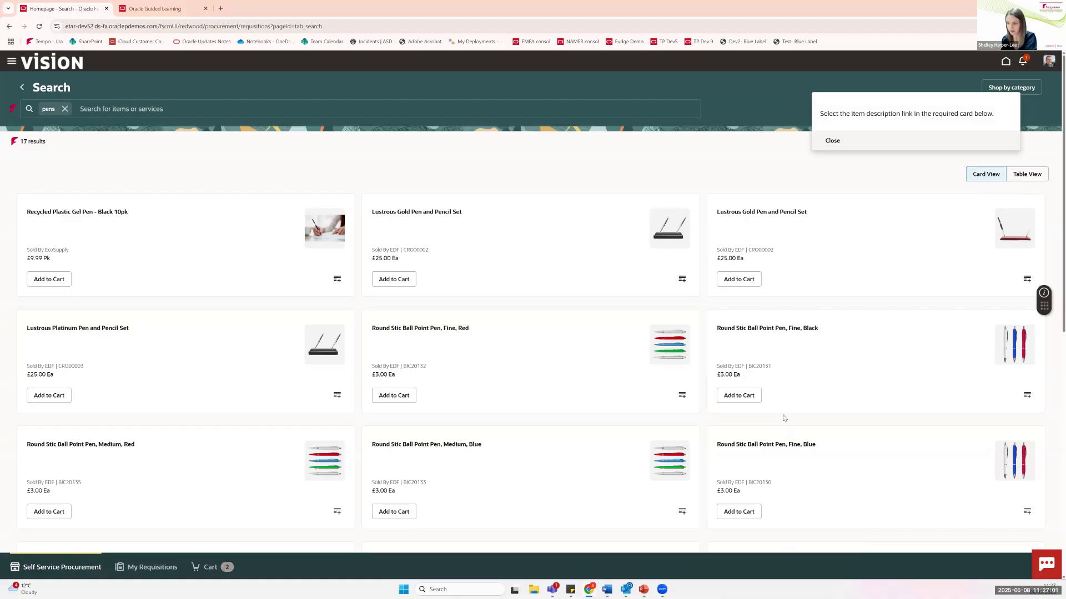
{"action": "key", "text": "alt+Tab"}
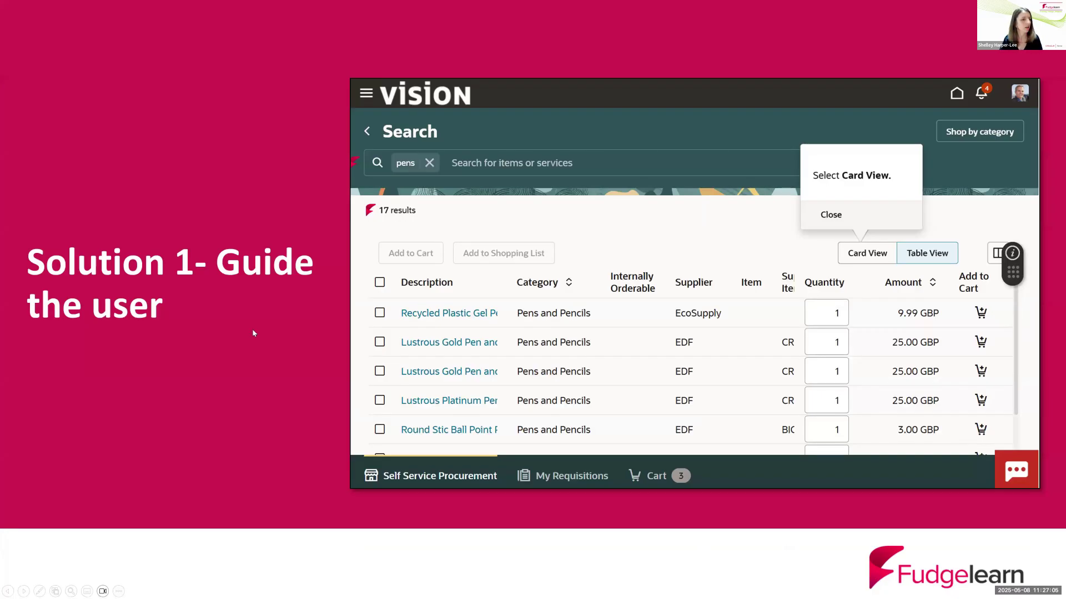
{"action": "key", "text": "Right"}
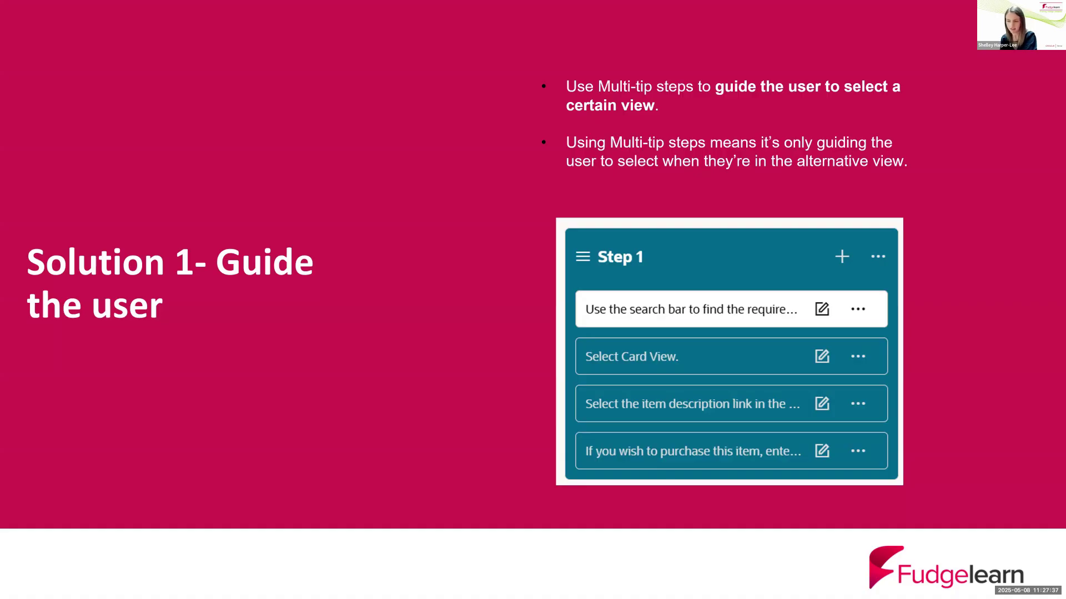
{"action": "key", "text": "alt+Tab"}
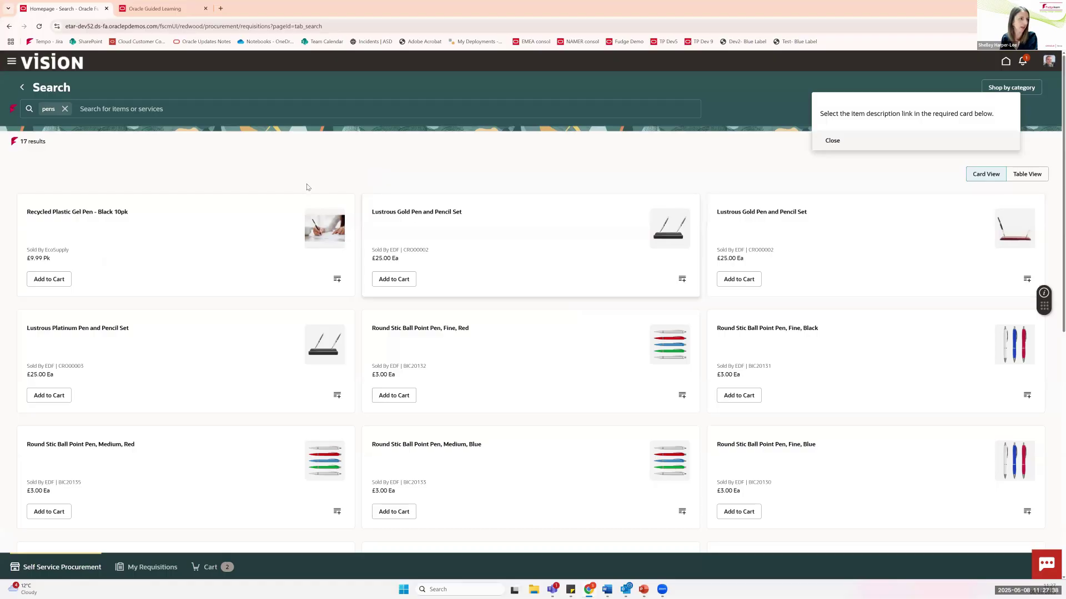
Change the guided pens results to table view and back to card view to view the guide's tips
{"action": "left_click", "coordinate": [1024, 175]}
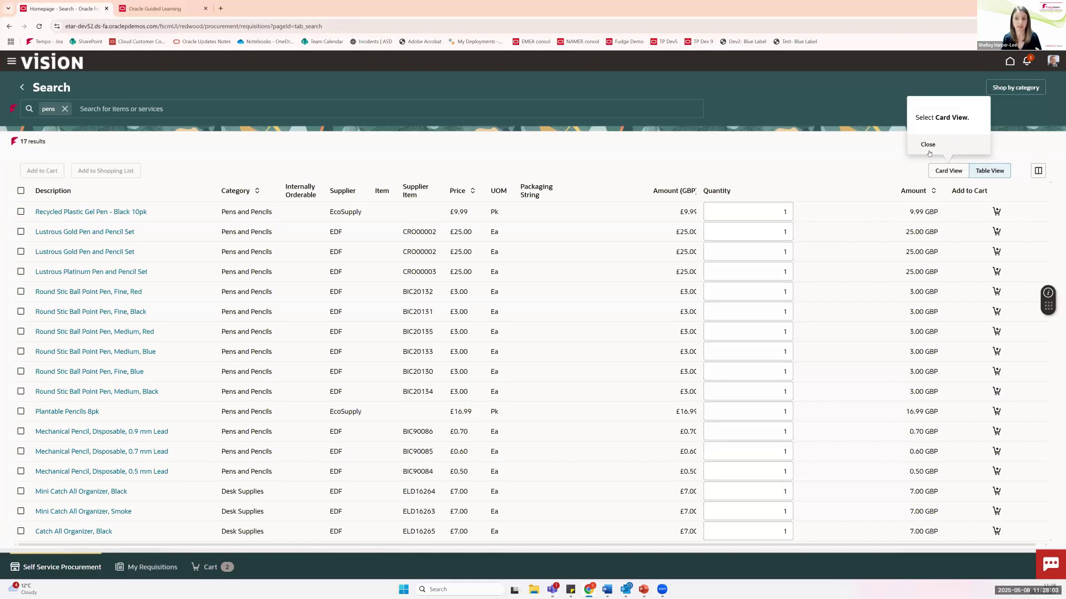
{"action": "left_click", "coordinate": [948, 172]}
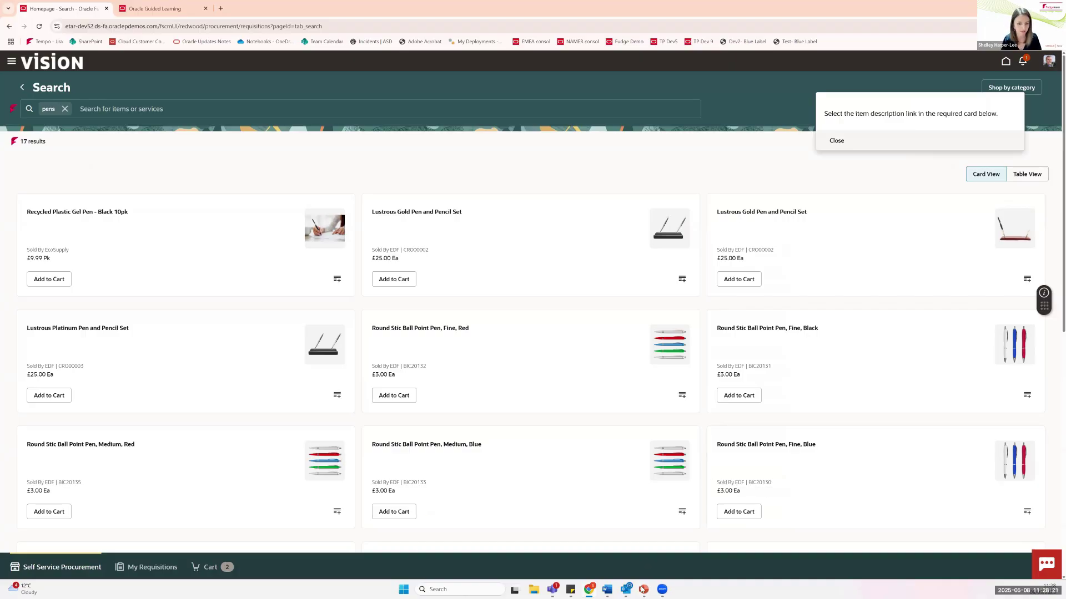
Switch to the presentation, advance to the slide on building a flexible Process Guide, and return to the guided pens results
{"action": "mouse_move", "coordinate": [642, 589]}
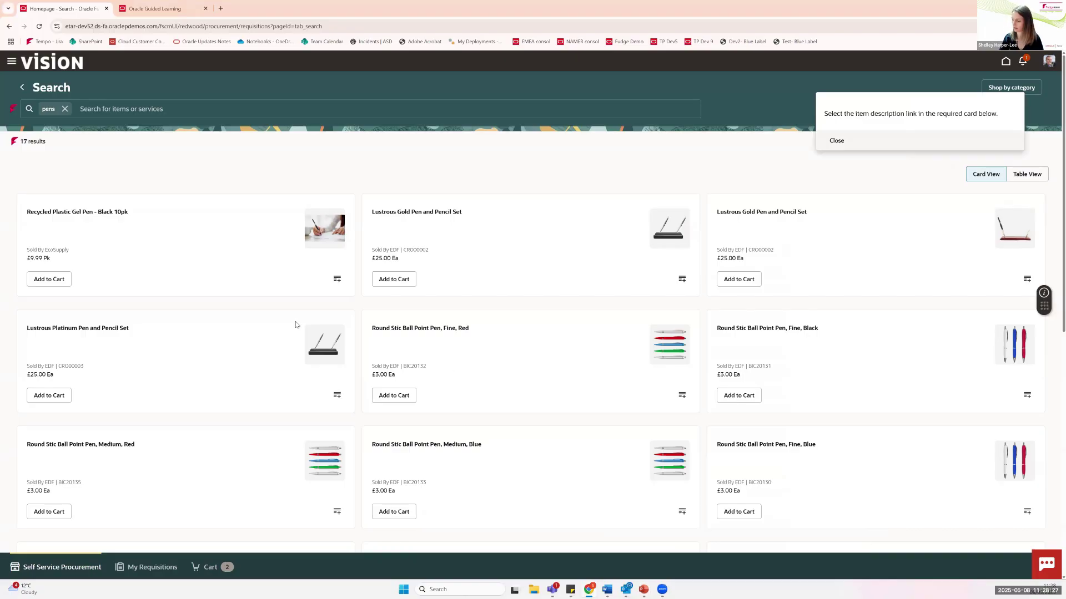
{"action": "key", "text": "alt+Tab"}
{"action": "key", "text": "Right"}
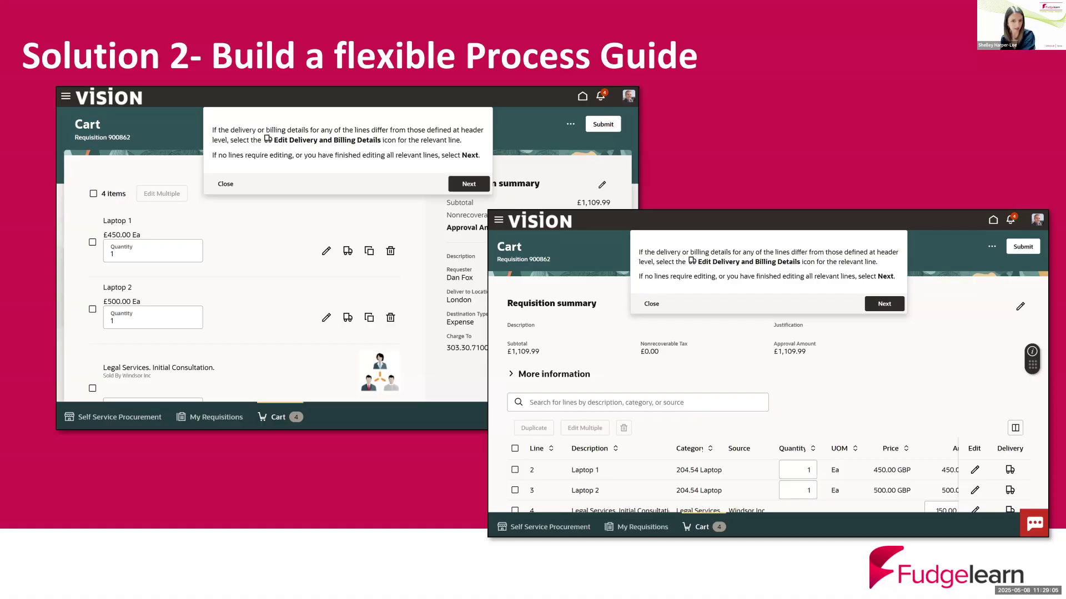
{"action": "key", "text": "alt+Tab"}
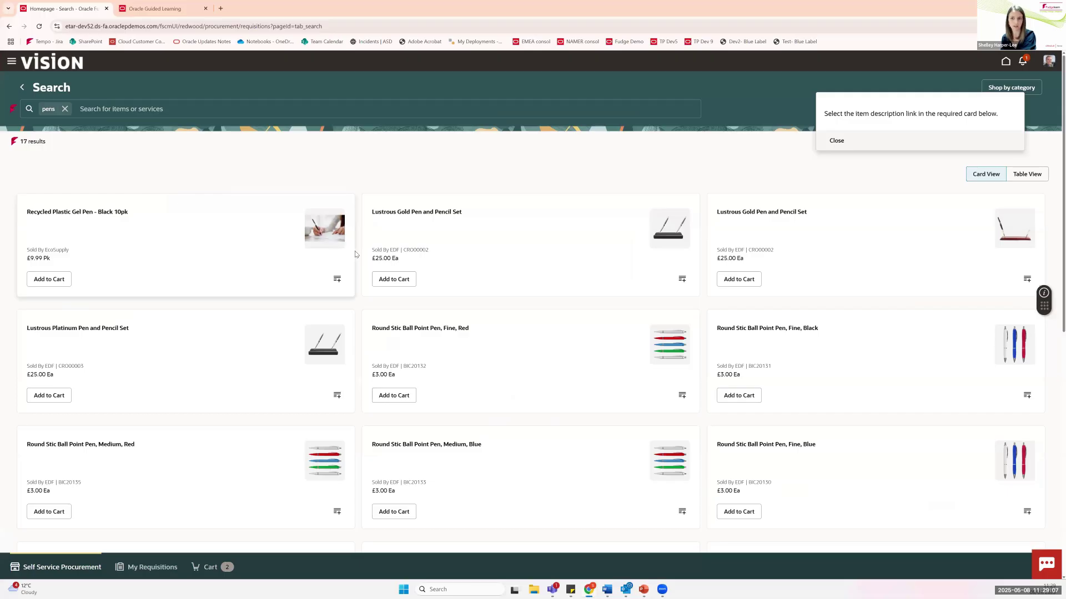
Add one Recycled Plastic Gel Pen - Black 10pk to the cart from its product details, and open the cart
{"action": "left_click", "coordinate": [183, 234]}
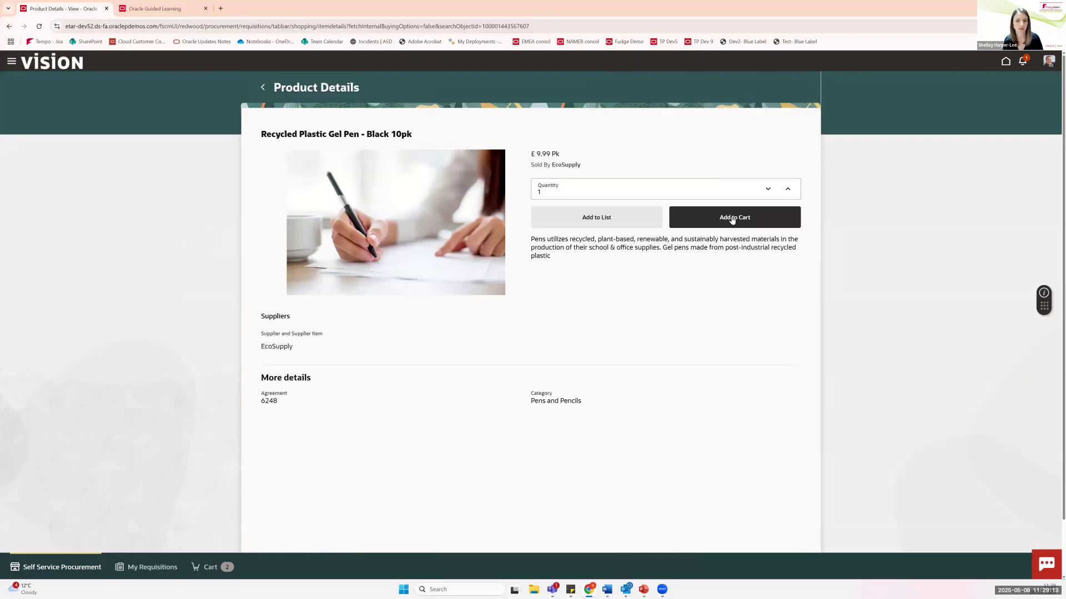
{"action": "left_click", "coordinate": [732, 220]}
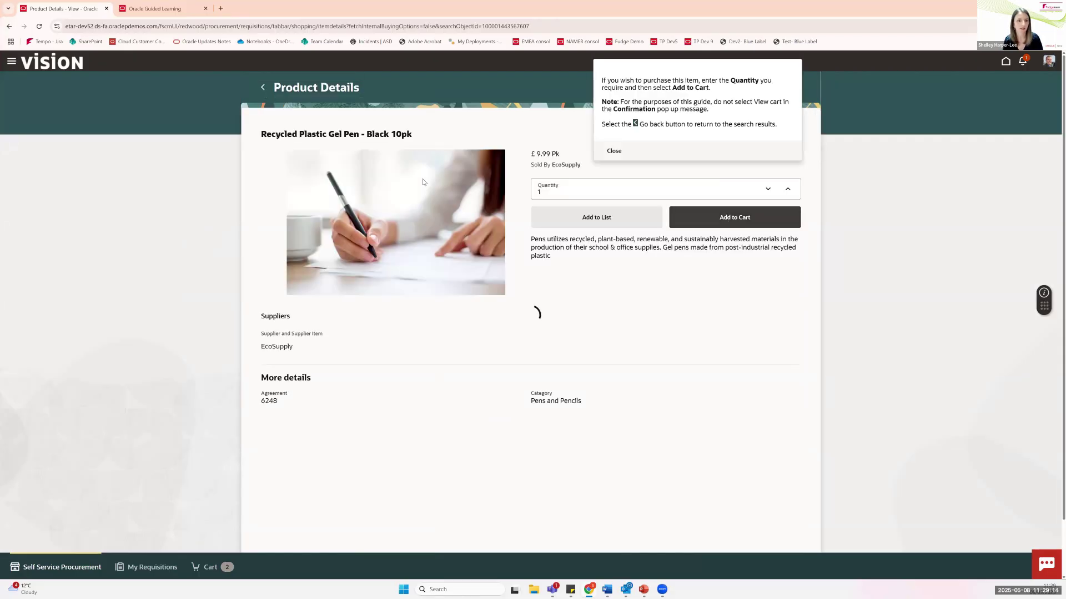
{"action": "left_click", "coordinate": [264, 88]}
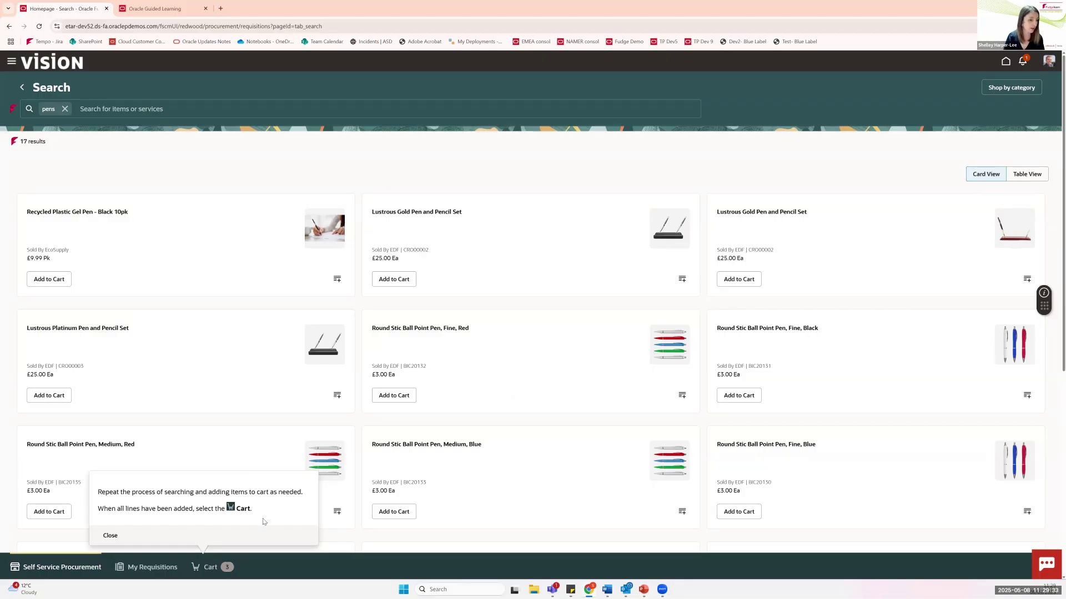
{"action": "left_click", "coordinate": [200, 571]}
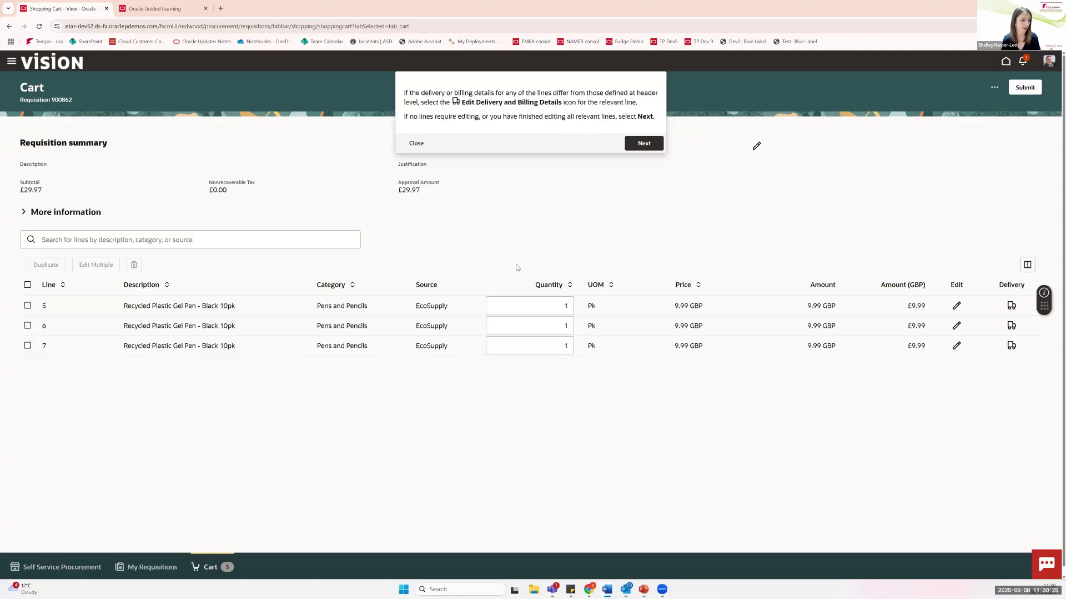
Turn off the table view for the cart in the procurement preferences and reopen the cart in card view
{"action": "left_click", "coordinate": [29, 568]}
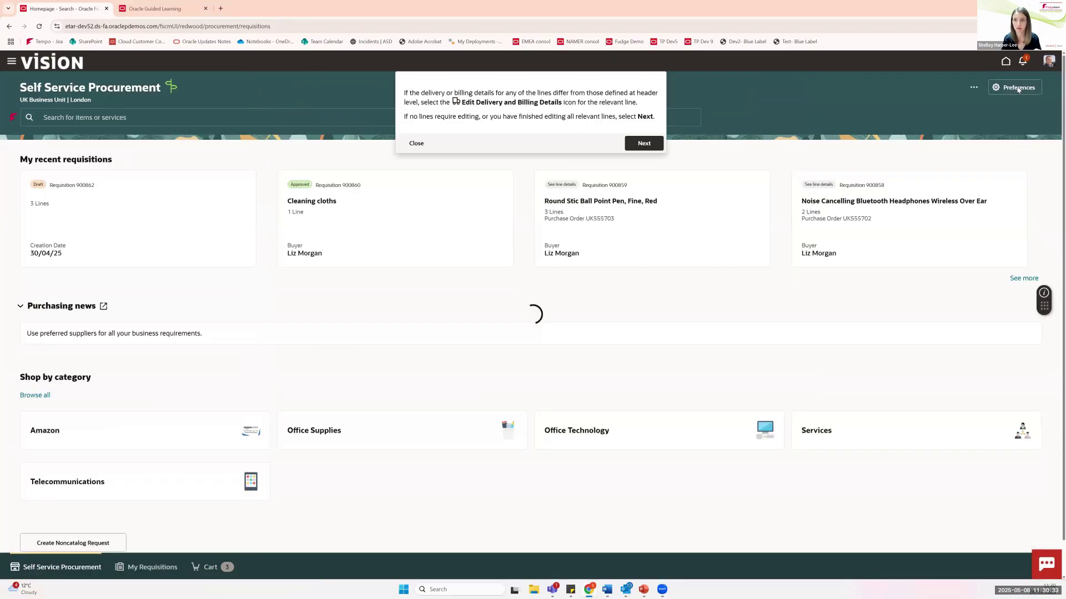
{"action": "left_click", "coordinate": [1018, 89]}
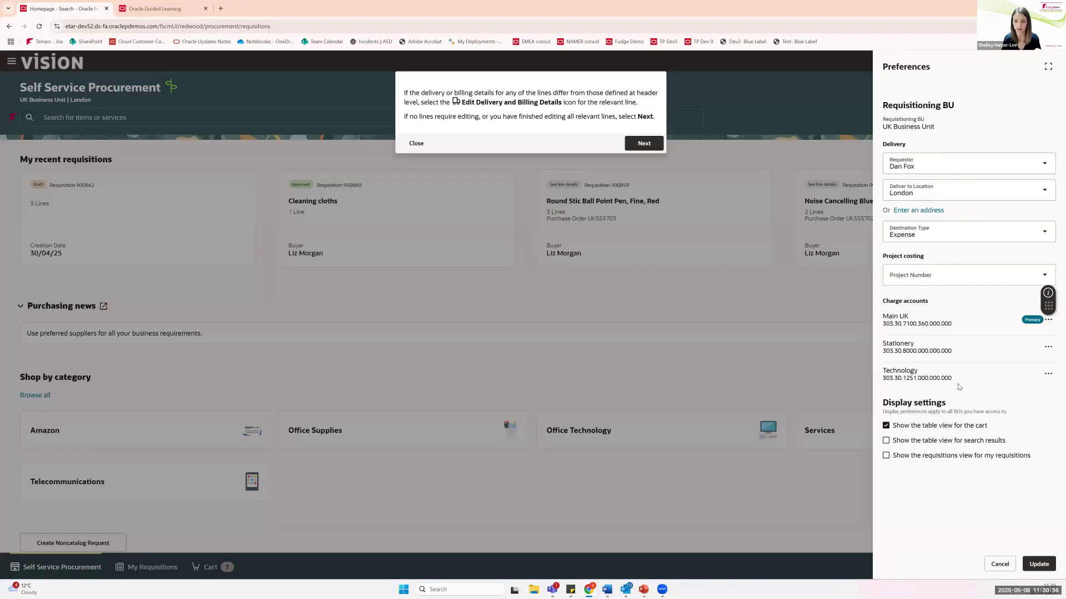
{"action": "left_click", "coordinate": [918, 428]}
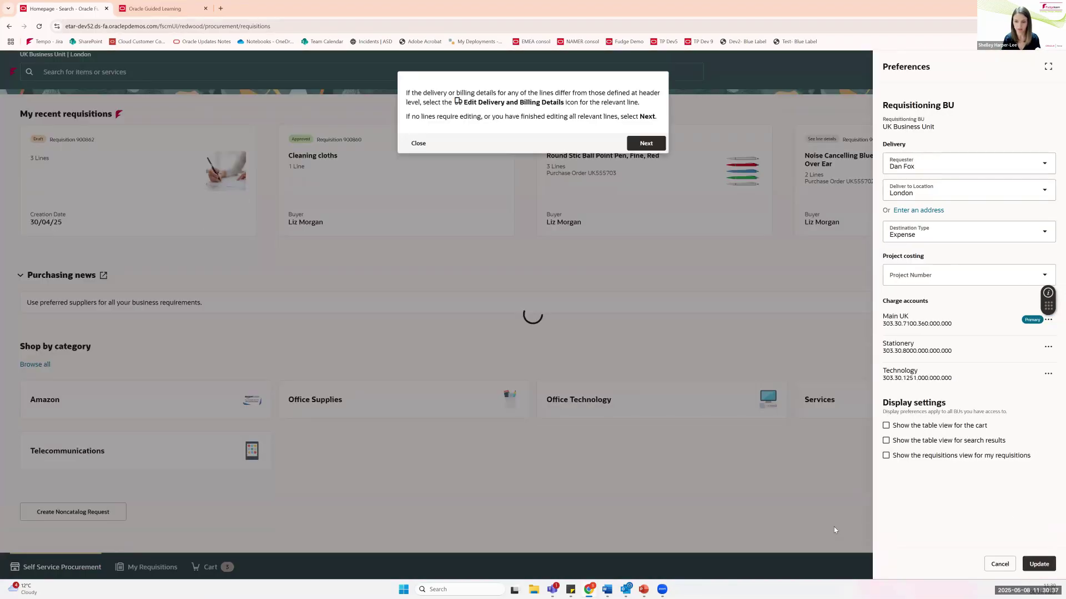
{"action": "left_click", "coordinate": [834, 530]}
{"action": "left_click", "coordinate": [211, 567]}
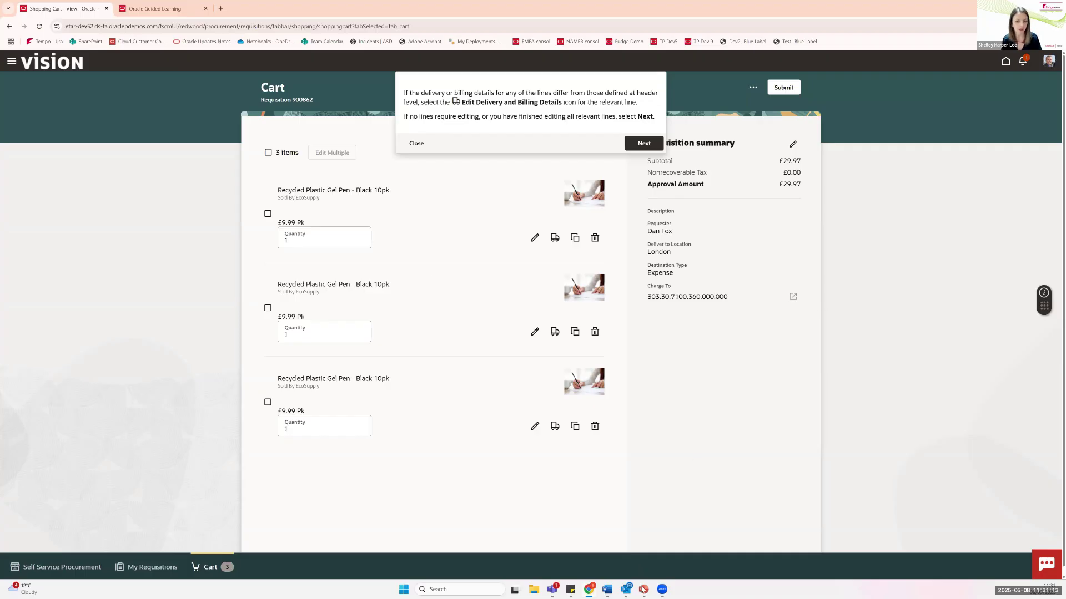
Switch to the presentation, advance to the Process Guide slide showing the requisition header tip, and return to the cart
{"action": "mouse_move", "coordinate": [643, 589]}
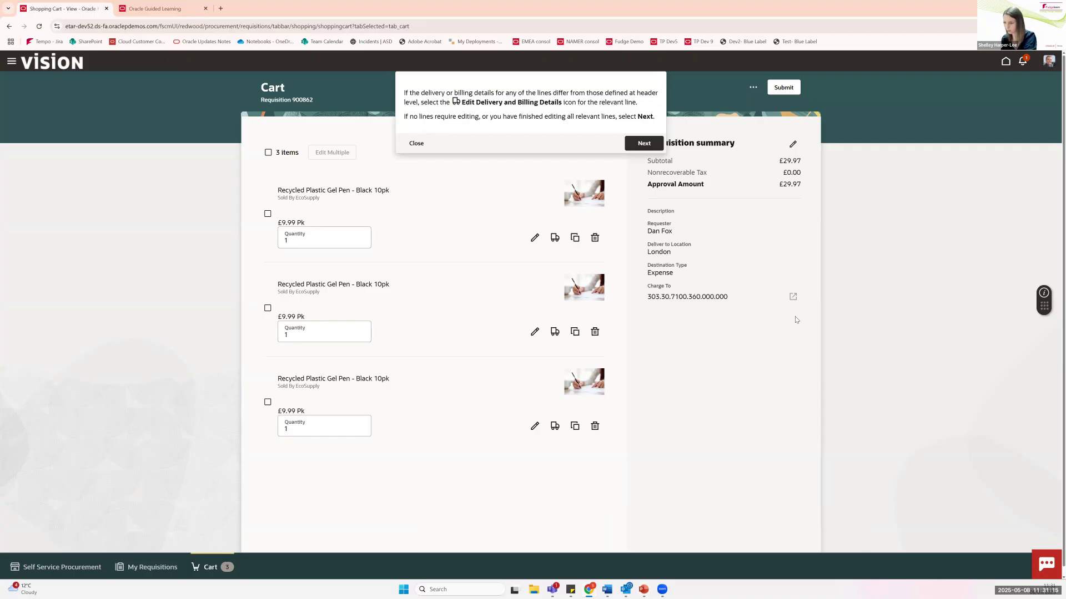
{"action": "key", "text": "alt+Tab"}
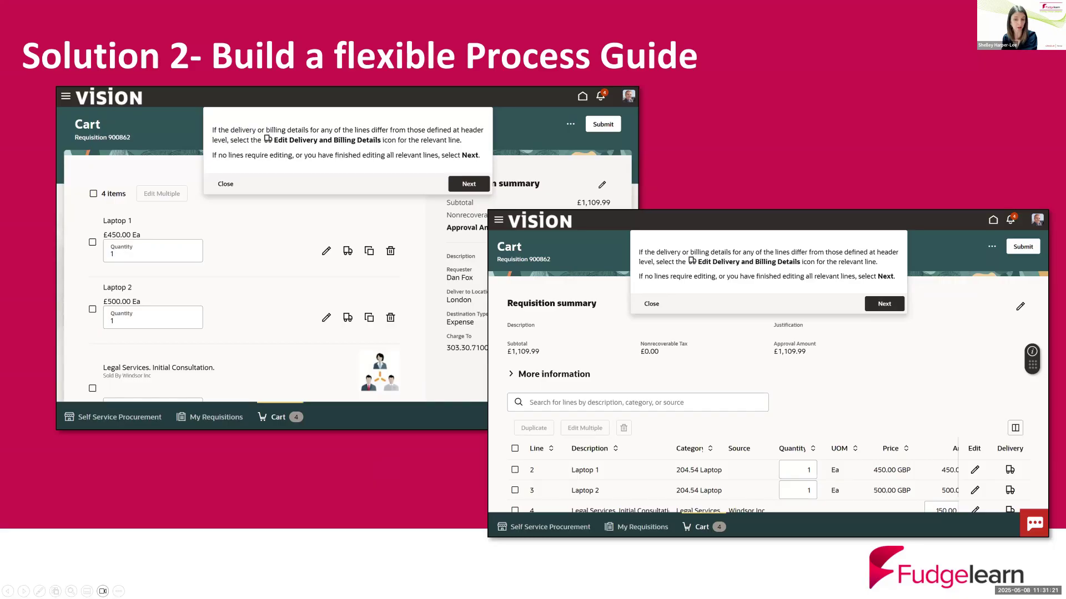
{"action": "key", "text": "Right"}
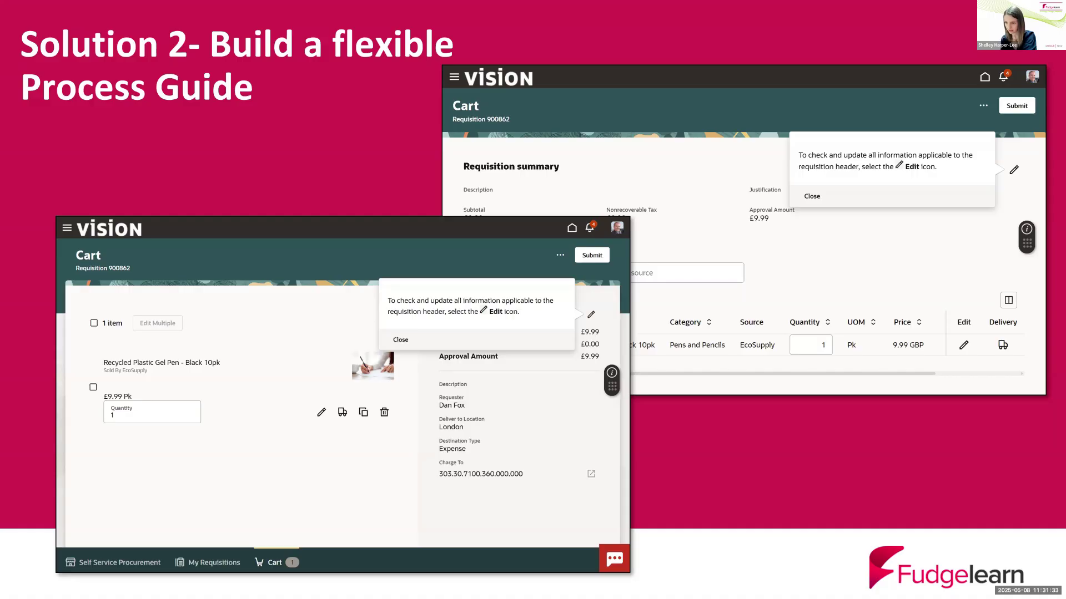
{"action": "key", "text": "alt+Tab"}
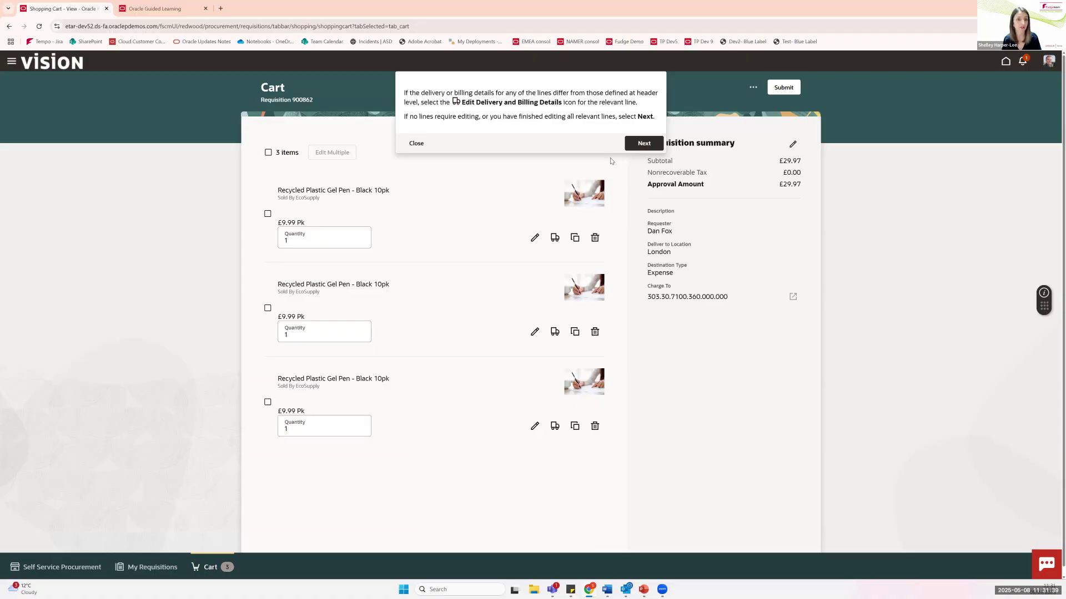
Advance the guide to its requisition header tip, and switch the cart to table view through the display preferences
{"action": "left_click", "coordinate": [643, 143]}
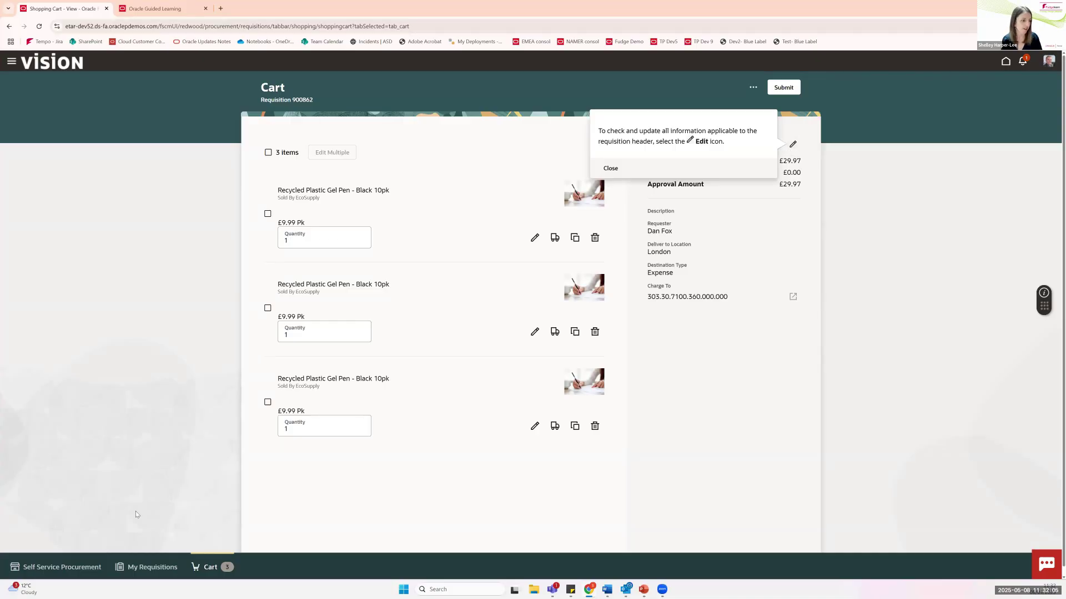
{"action": "left_click", "coordinate": [62, 567]}
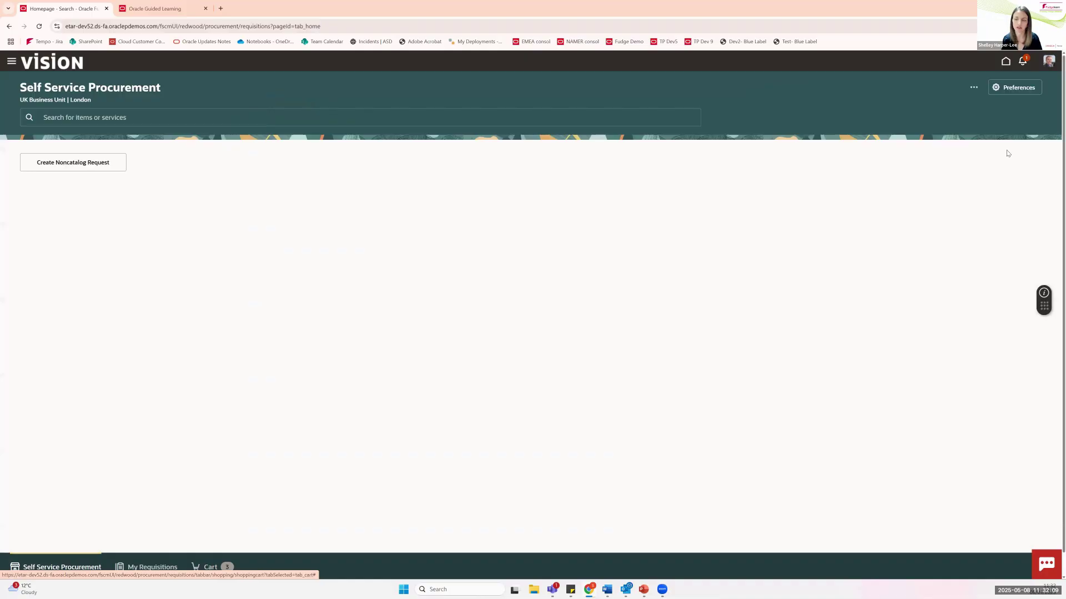
{"action": "left_click", "coordinate": [1010, 90]}
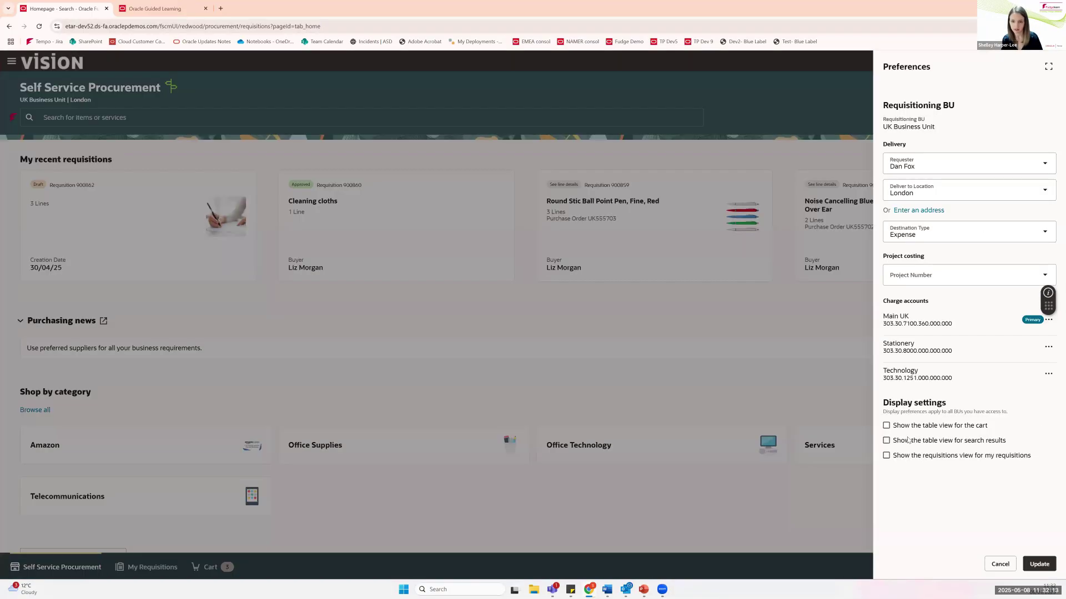
{"action": "left_click", "coordinate": [886, 426]}
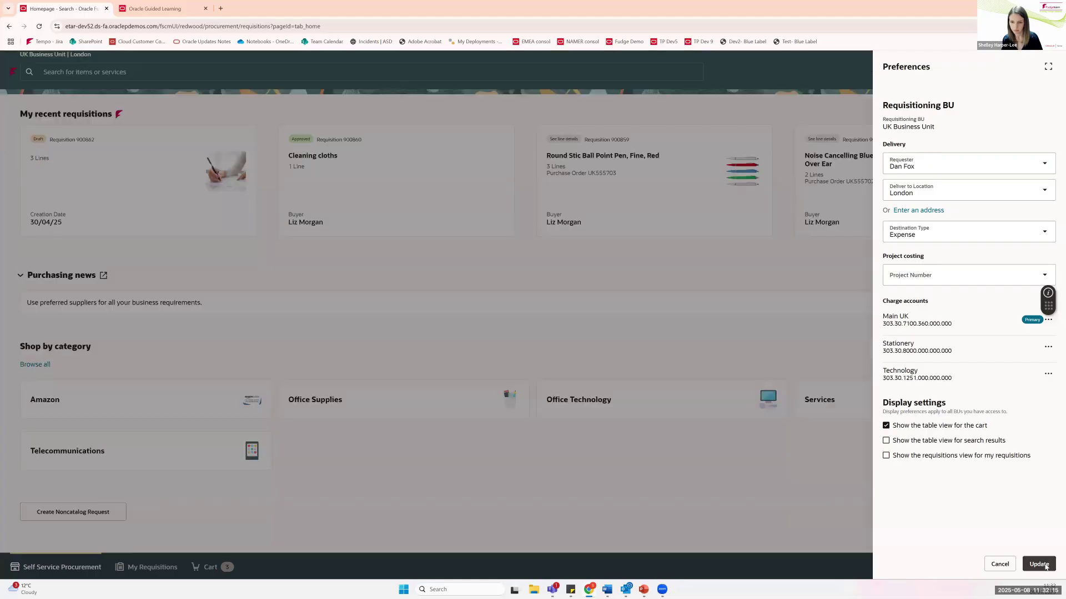
{"action": "left_click", "coordinate": [1045, 565]}
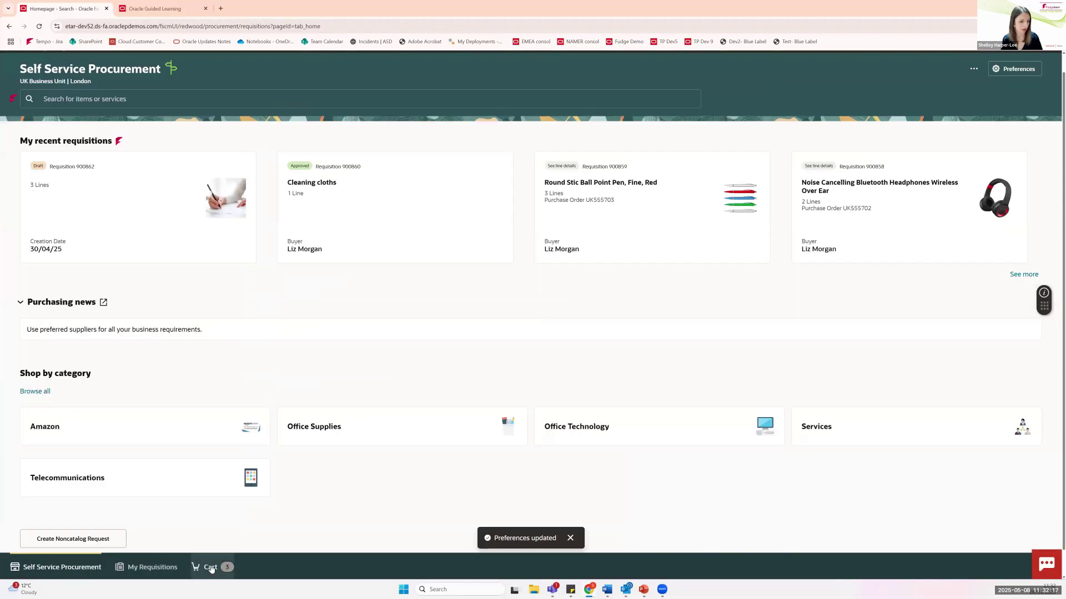
{"action": "left_click", "coordinate": [211, 567]}
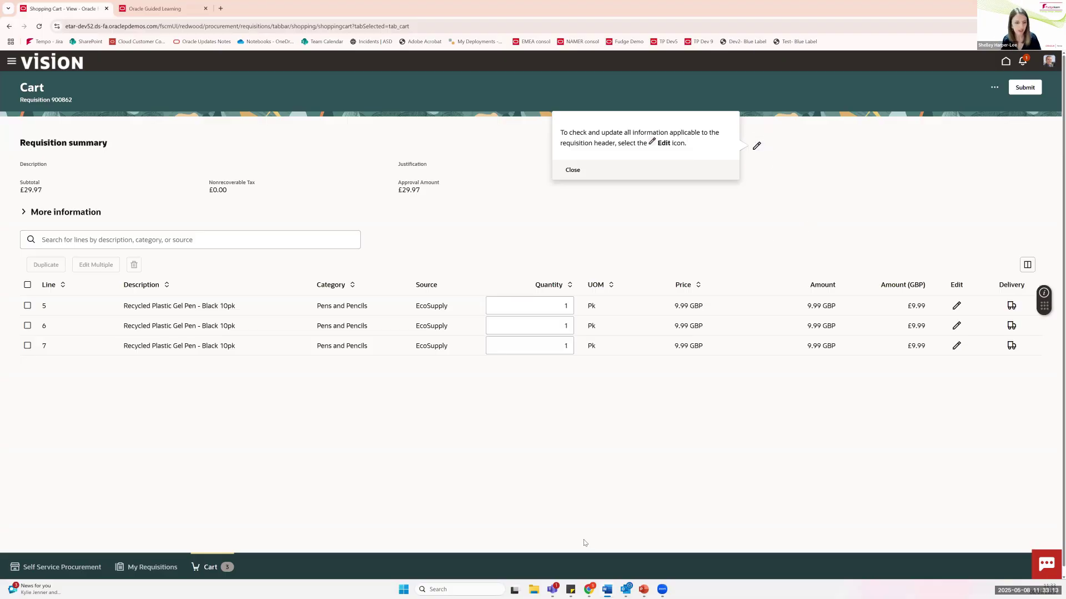
Switch to the PowerPoint slide show of the webinar
{"action": "mouse_move", "coordinate": [644, 592]}
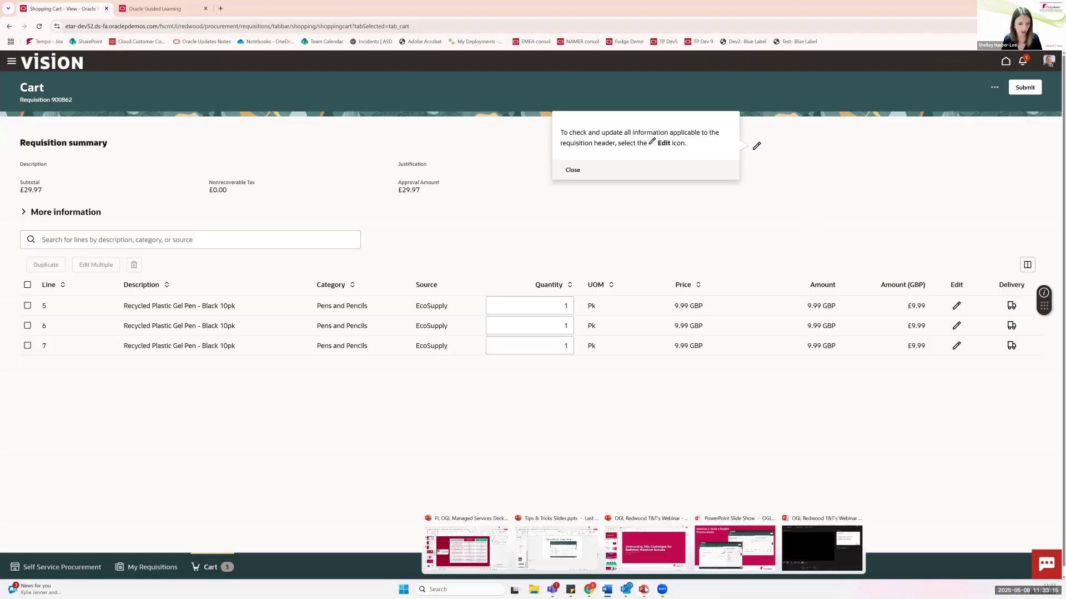